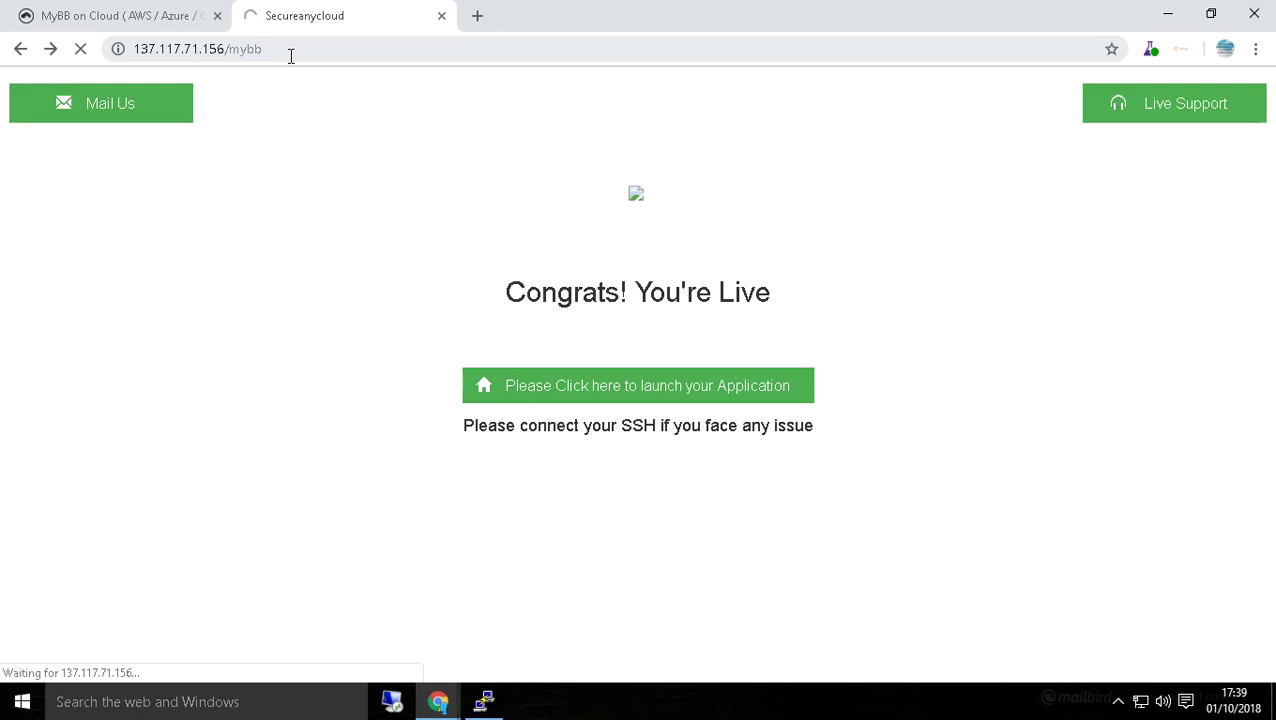
# Reload the /mybb installer and pass Welcome, License Agreement and Requirements Check to reach Database Configuration.
pyautogui.click(291, 56)
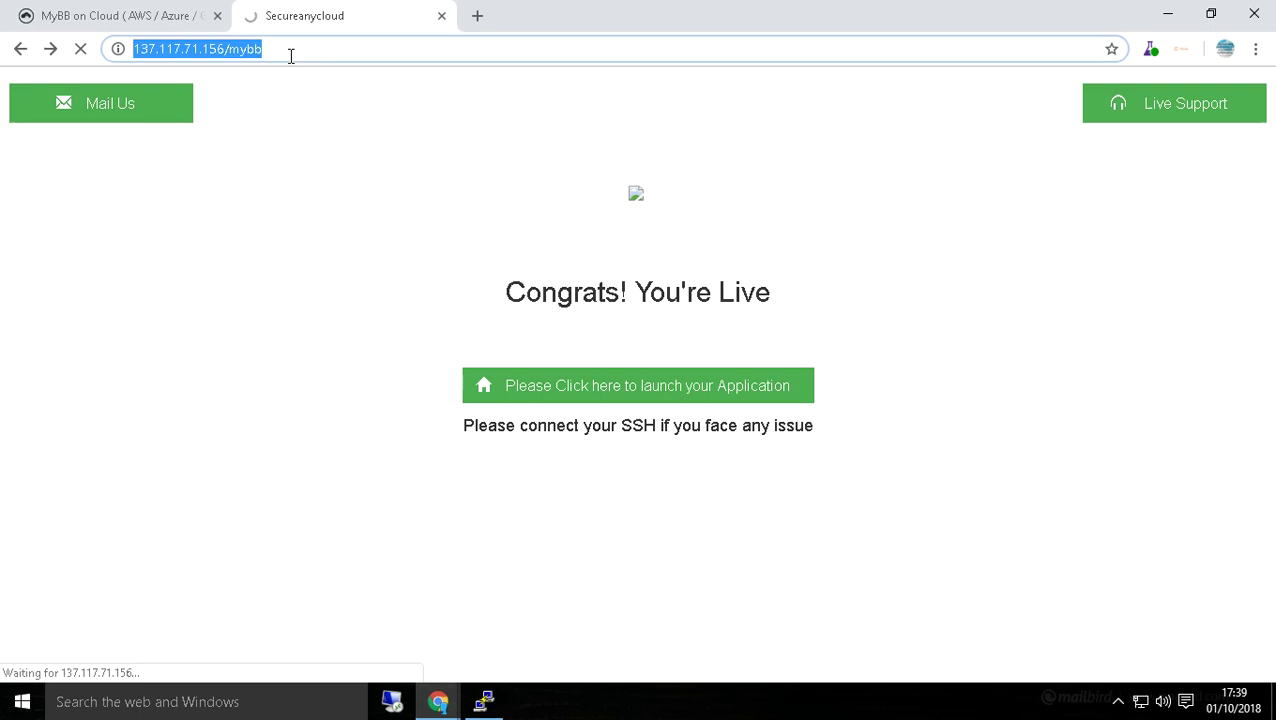
pyautogui.press('Return')
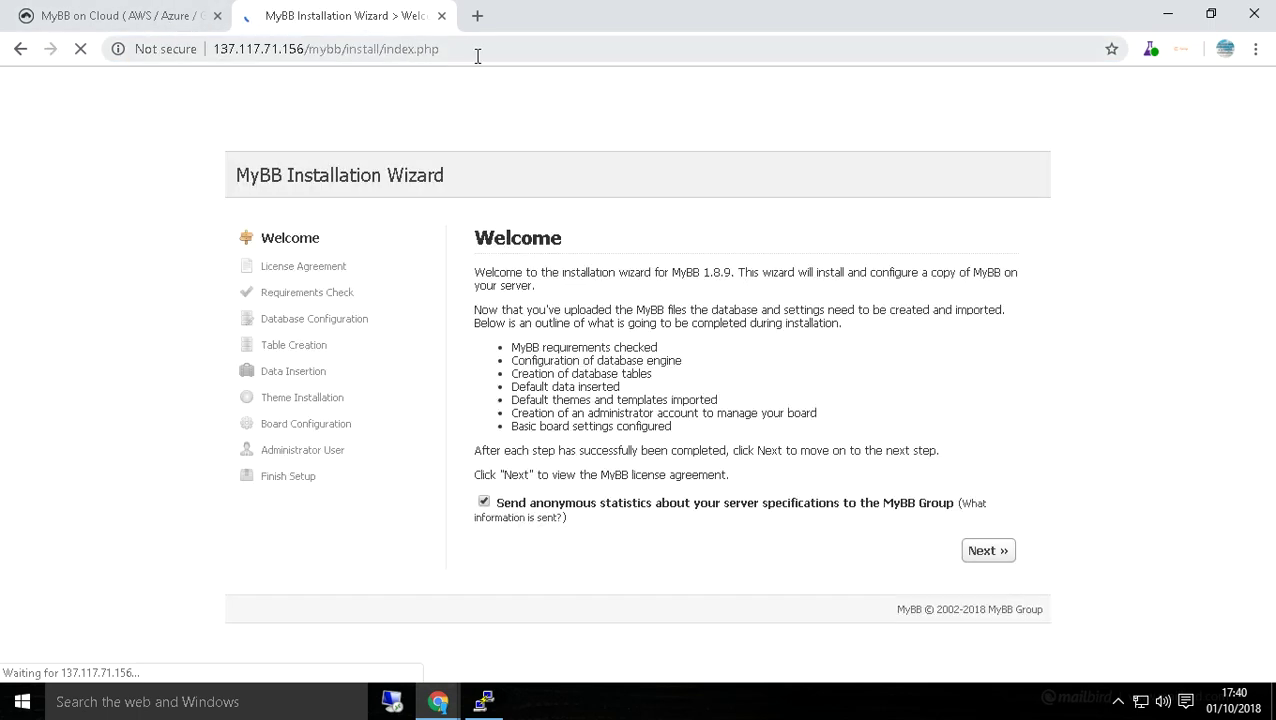
pyautogui.click(983, 553)
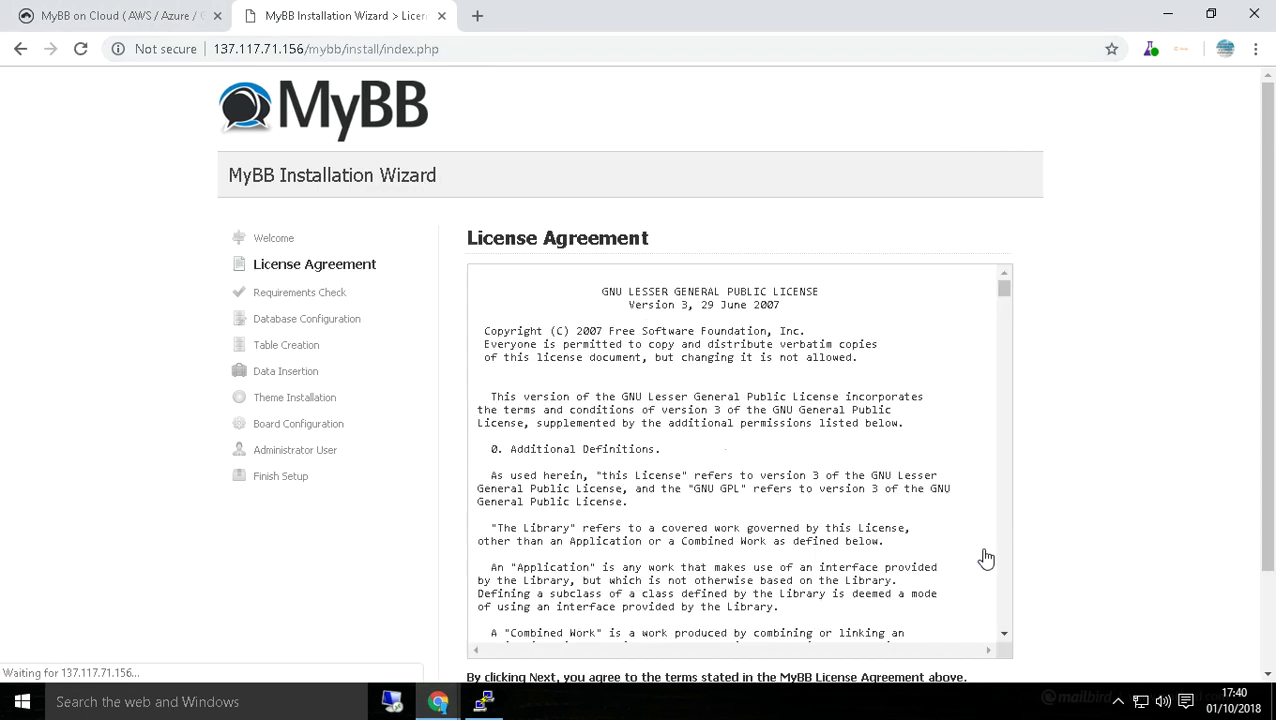
pyautogui.scroll(-2, 1019, 553)
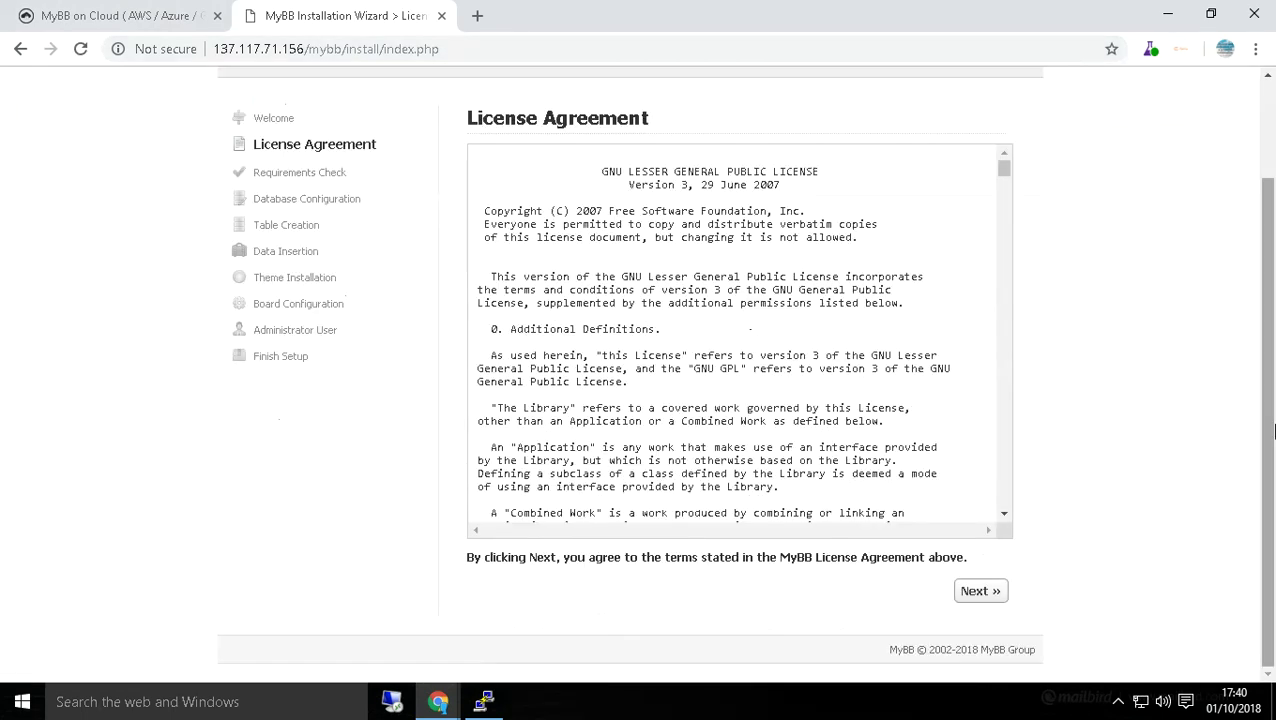
pyautogui.click(975, 591)
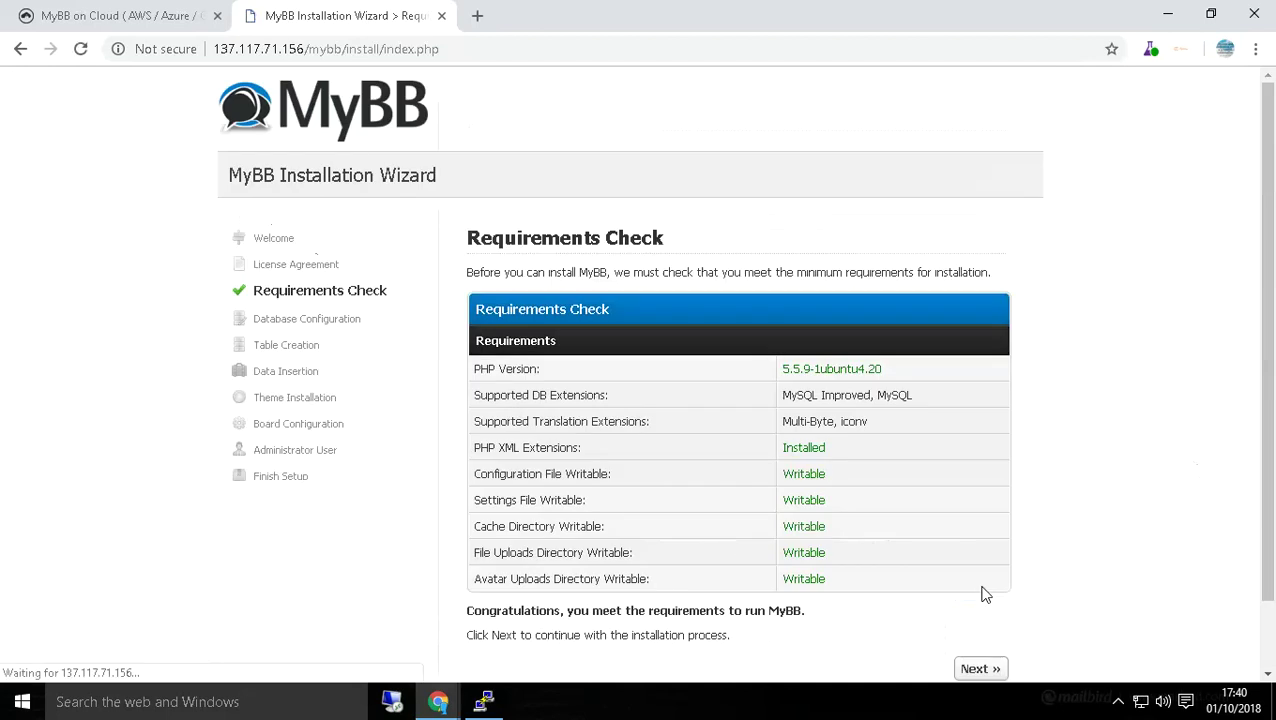
pyautogui.scroll(-2, 1090, 570)
pyautogui.click(980, 594)
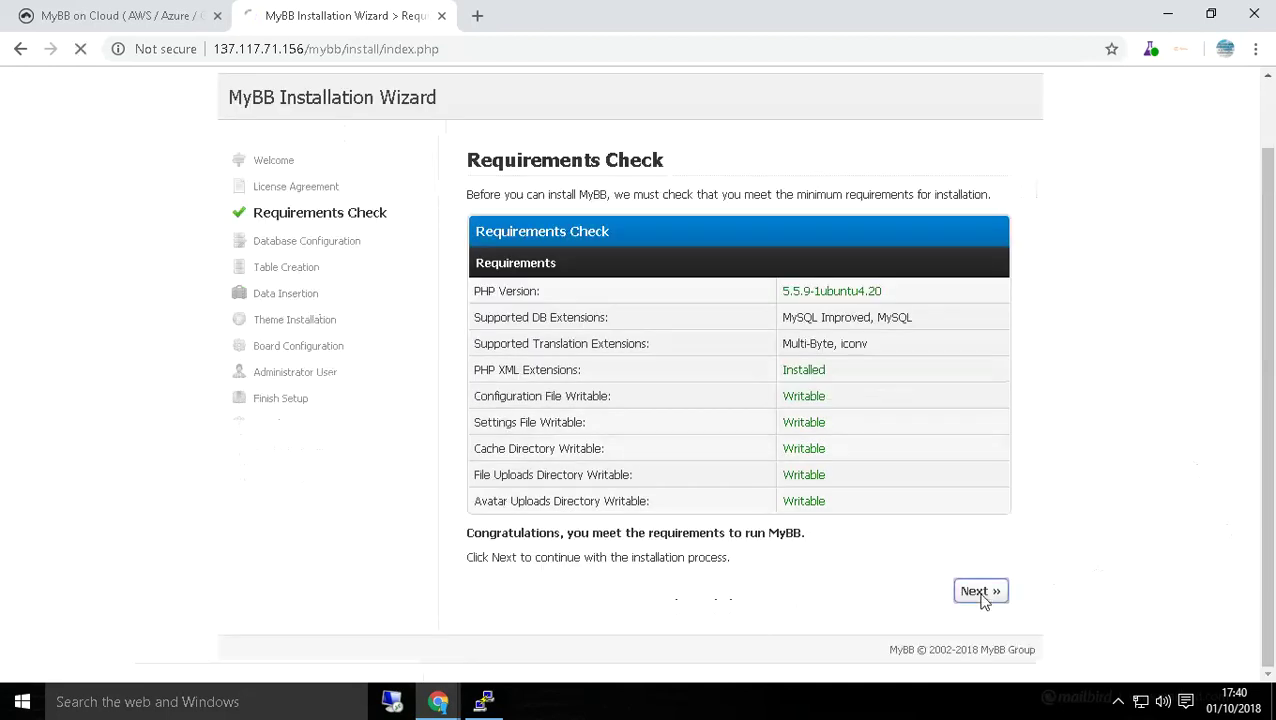
pyautogui.scroll(-2, 696, 523)
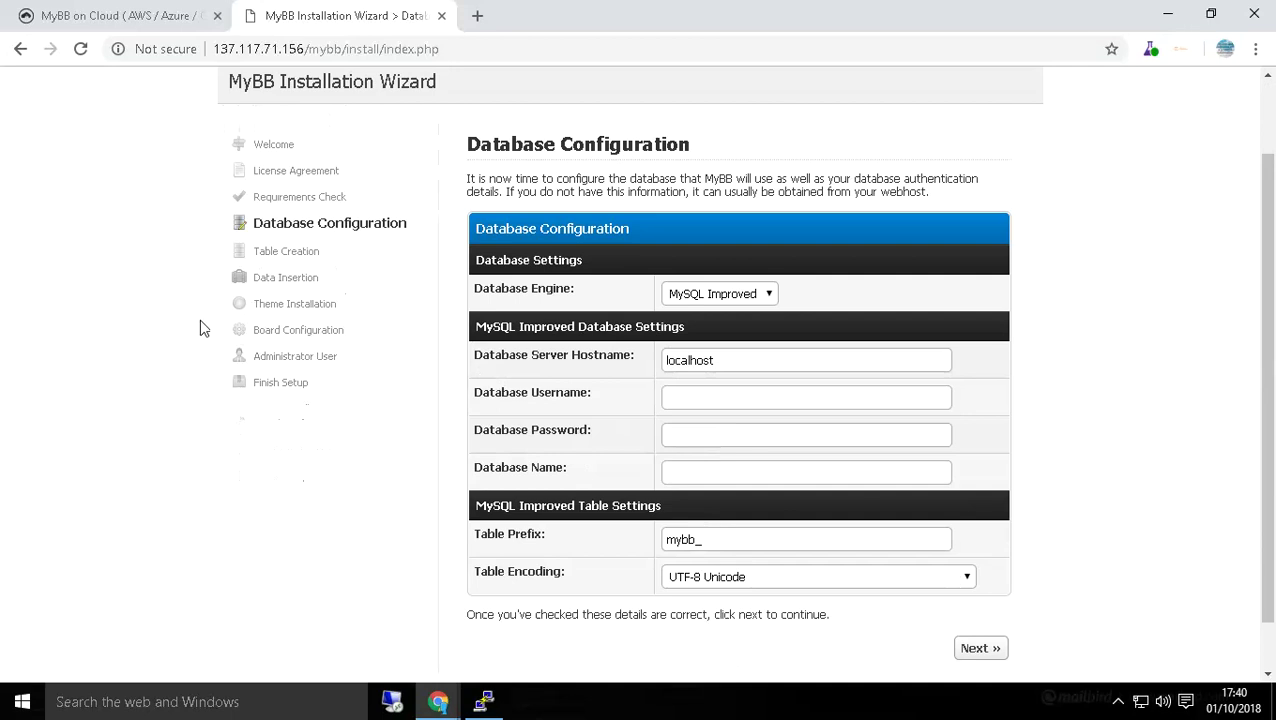
pyautogui.click(99, 20)
# Review the Step 2 Database Login Details in the Secureanycloud guide, then focus the wizard's Database Username field.
pyautogui.scroll(-12, 988, 358)
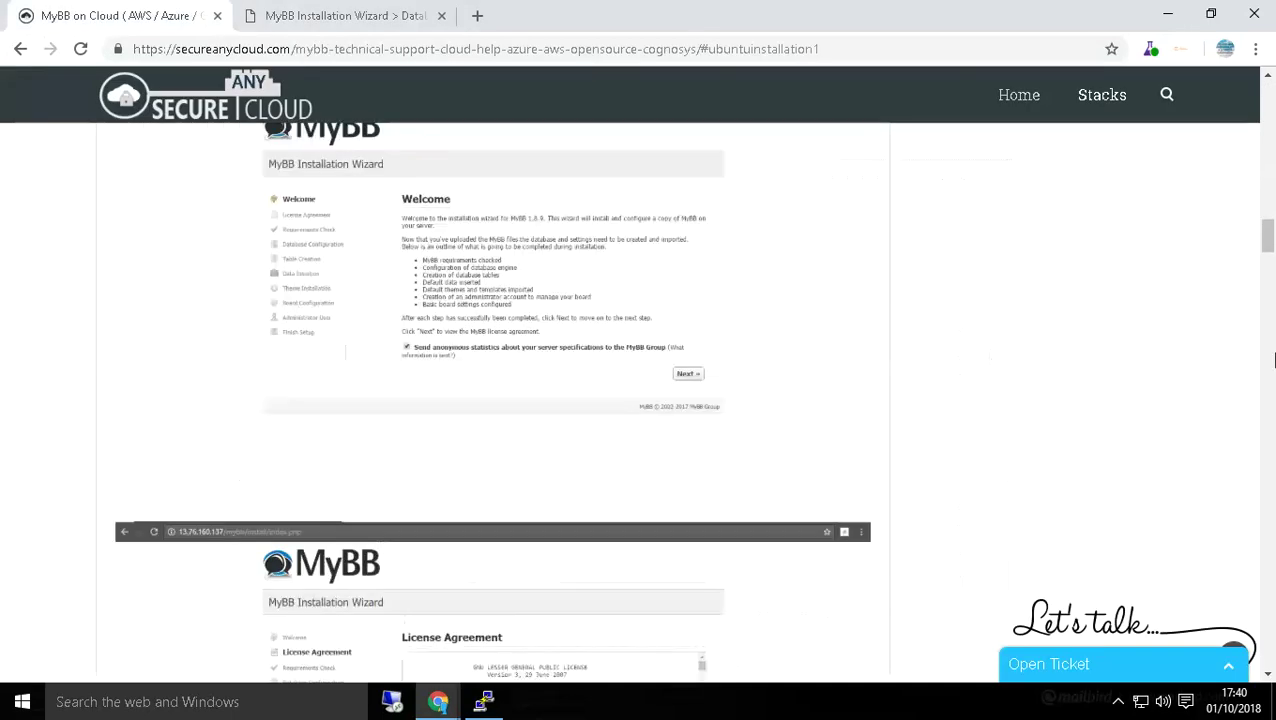
pyautogui.scroll(-4, 1274, 360)
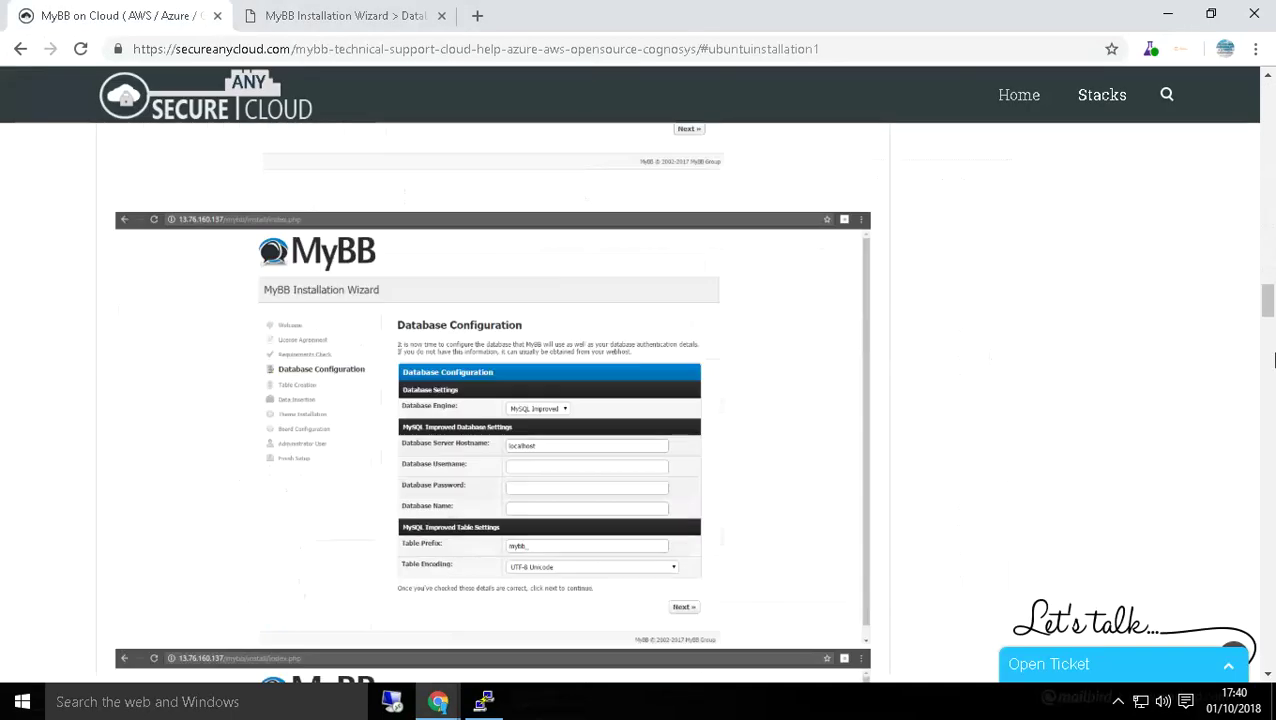
pyautogui.scroll(-3, 1274, 360)
pyautogui.scroll(10, 1274, 360)
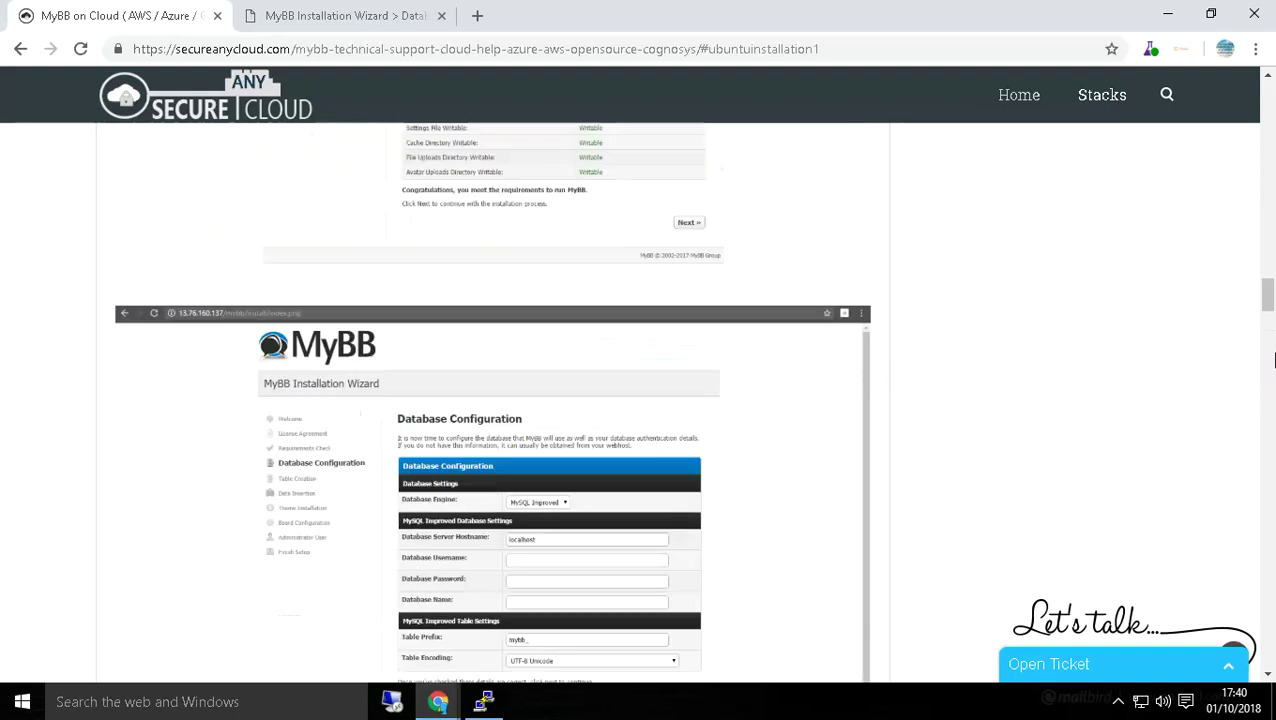
pyautogui.scroll(5, 1274, 360)
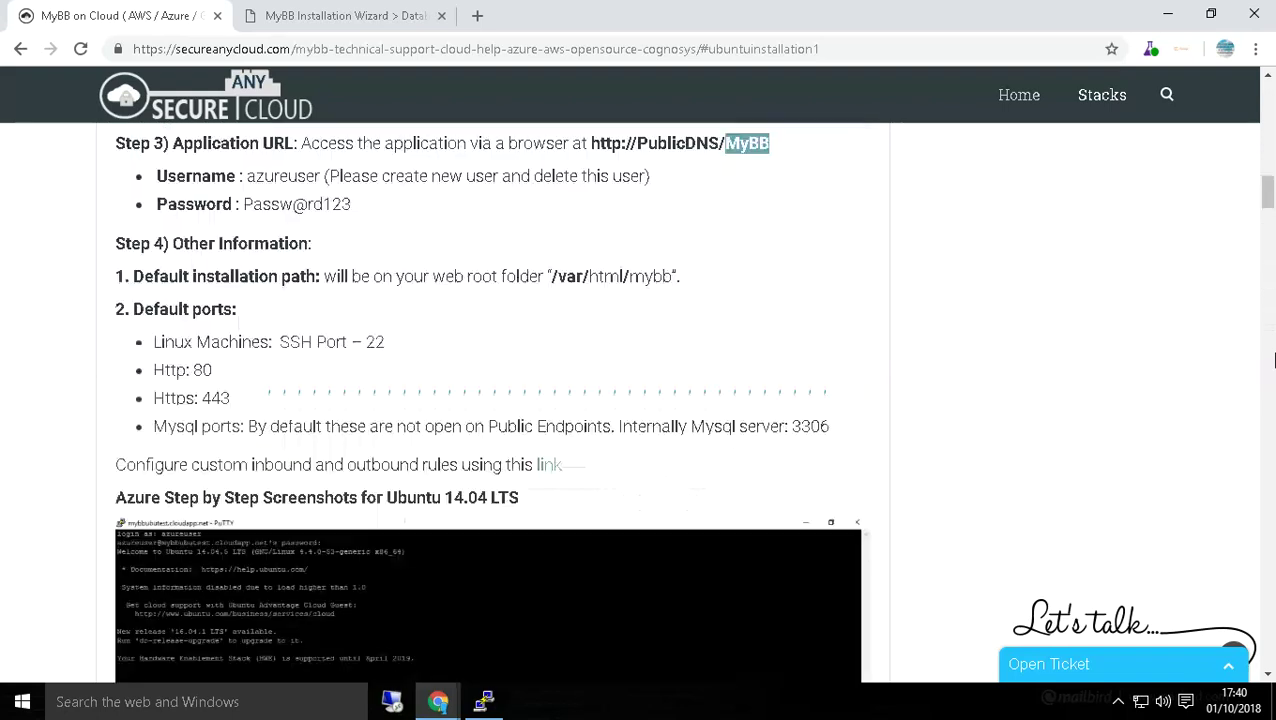
pyautogui.scroll(2, 1274, 360)
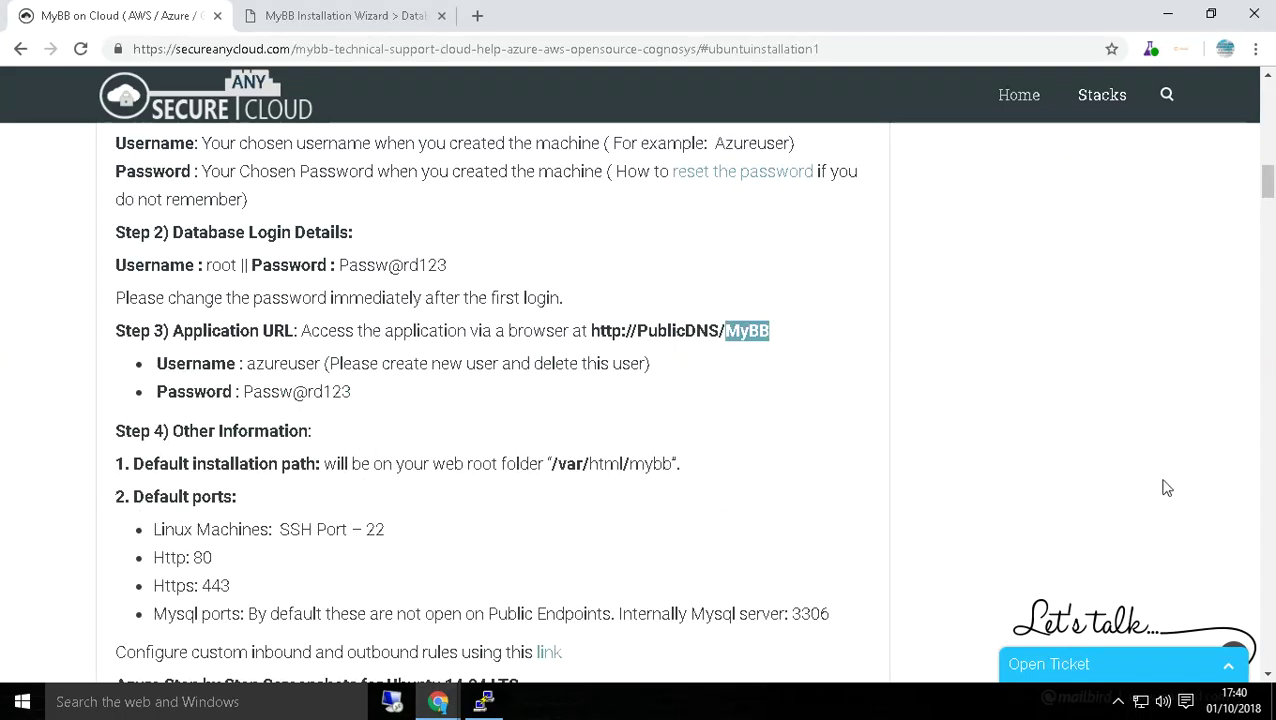
pyautogui.scroll(10, 1274, 374)
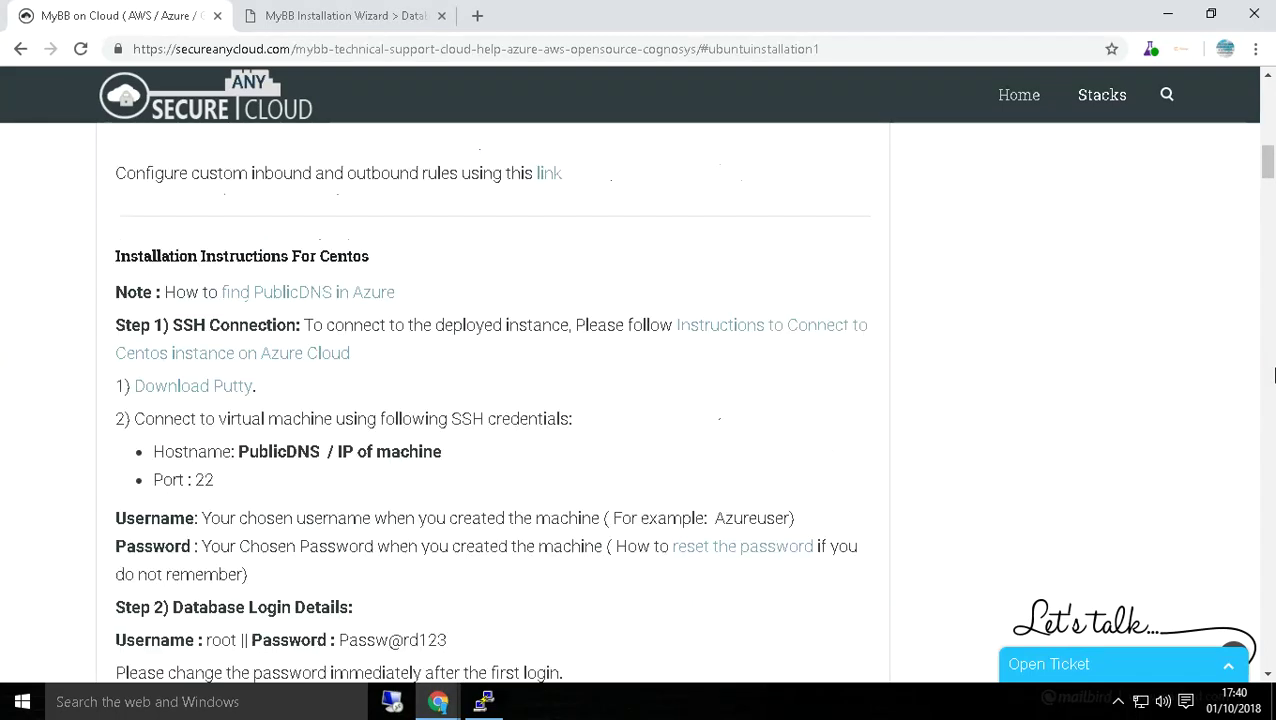
pyautogui.scroll(4, 1274, 374)
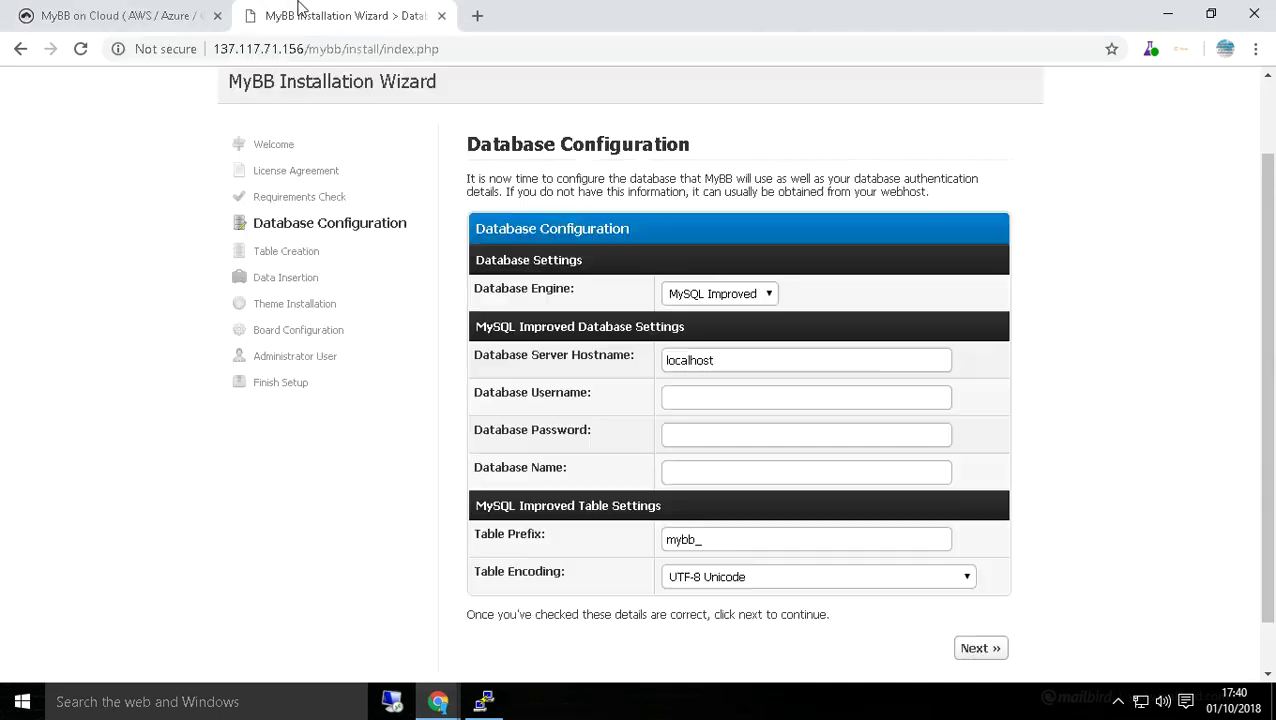
pyautogui.click(340, 15)
pyautogui.click(704, 399)
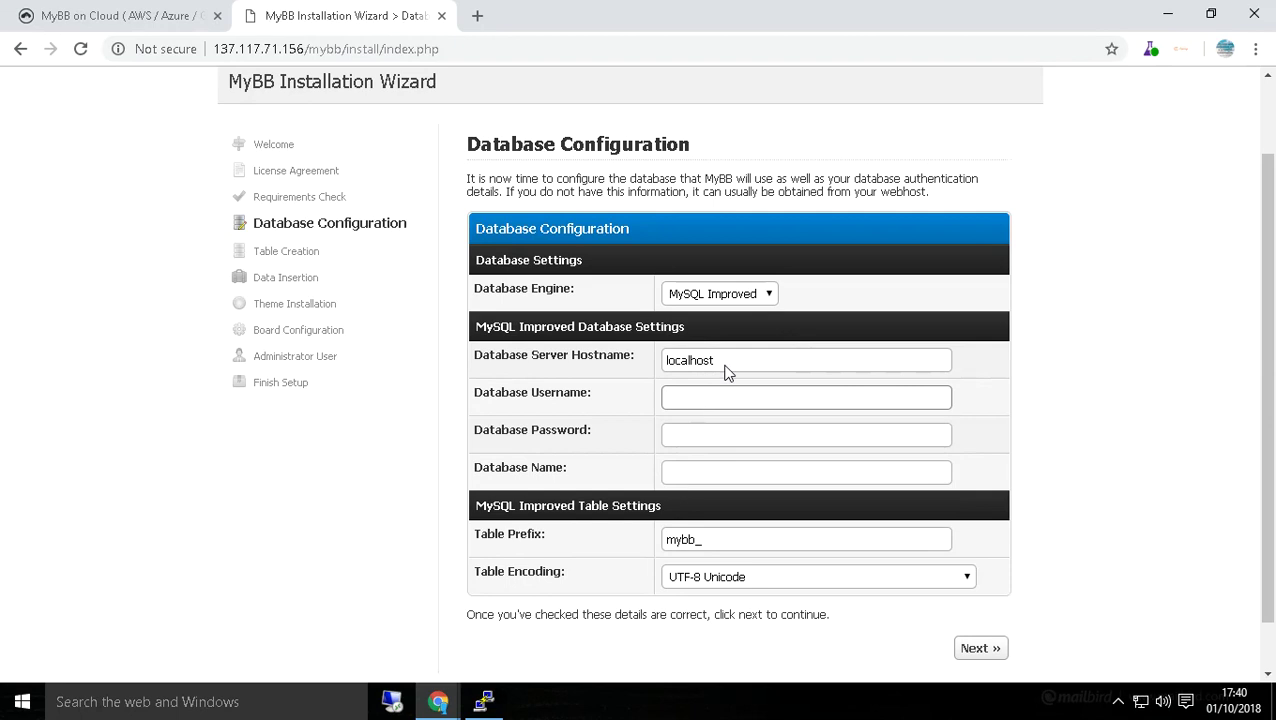
# Enter database username Azureuser, the database password and database name mybbdb.
pyautogui.scroll(-1, 1031, 389)
pyautogui.click(975, 595)
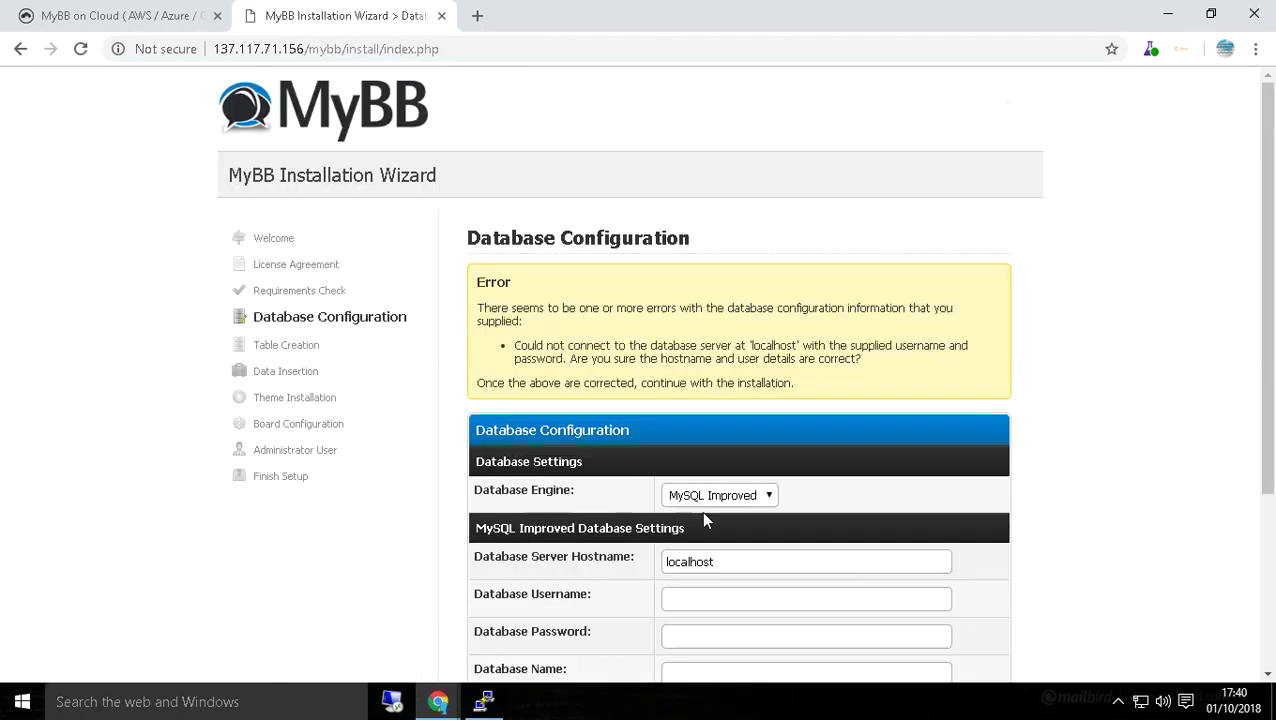
pyautogui.scroll(-3, 675, 482)
pyautogui.click(691, 338)
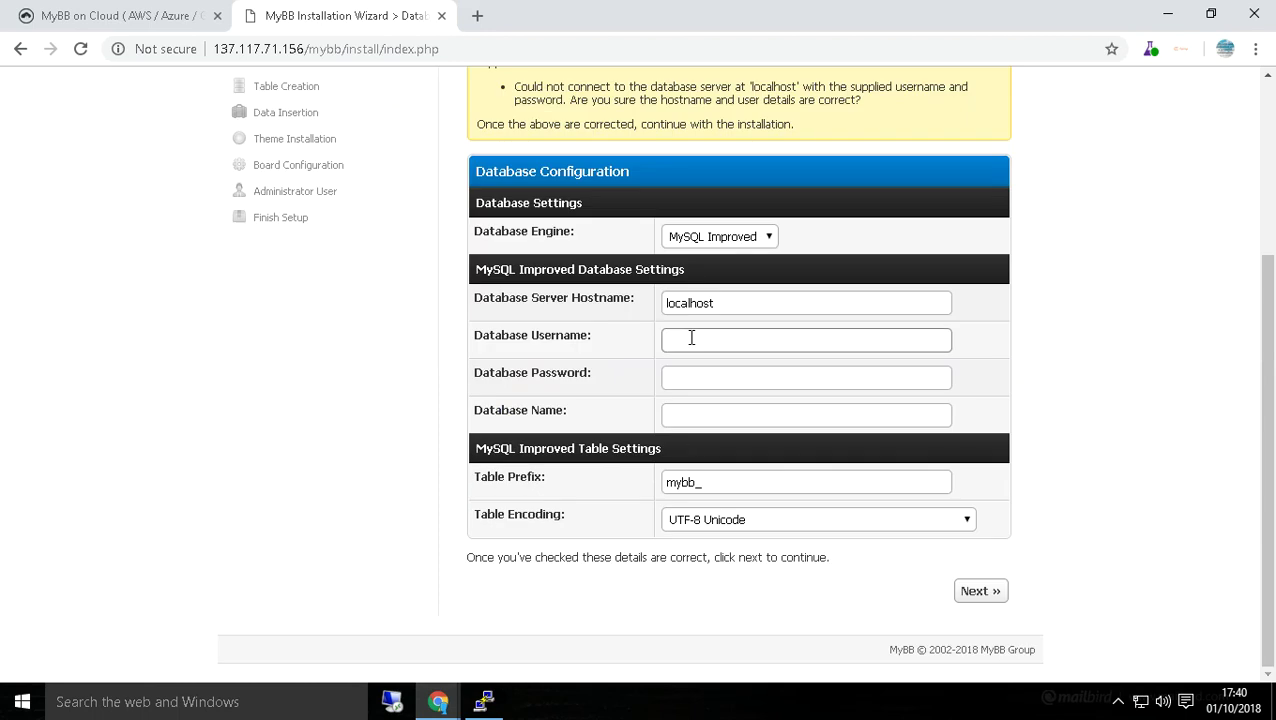
pyautogui.write('Azureuser')
pyautogui.click(695, 378)
pyautogui.write('••••••••')
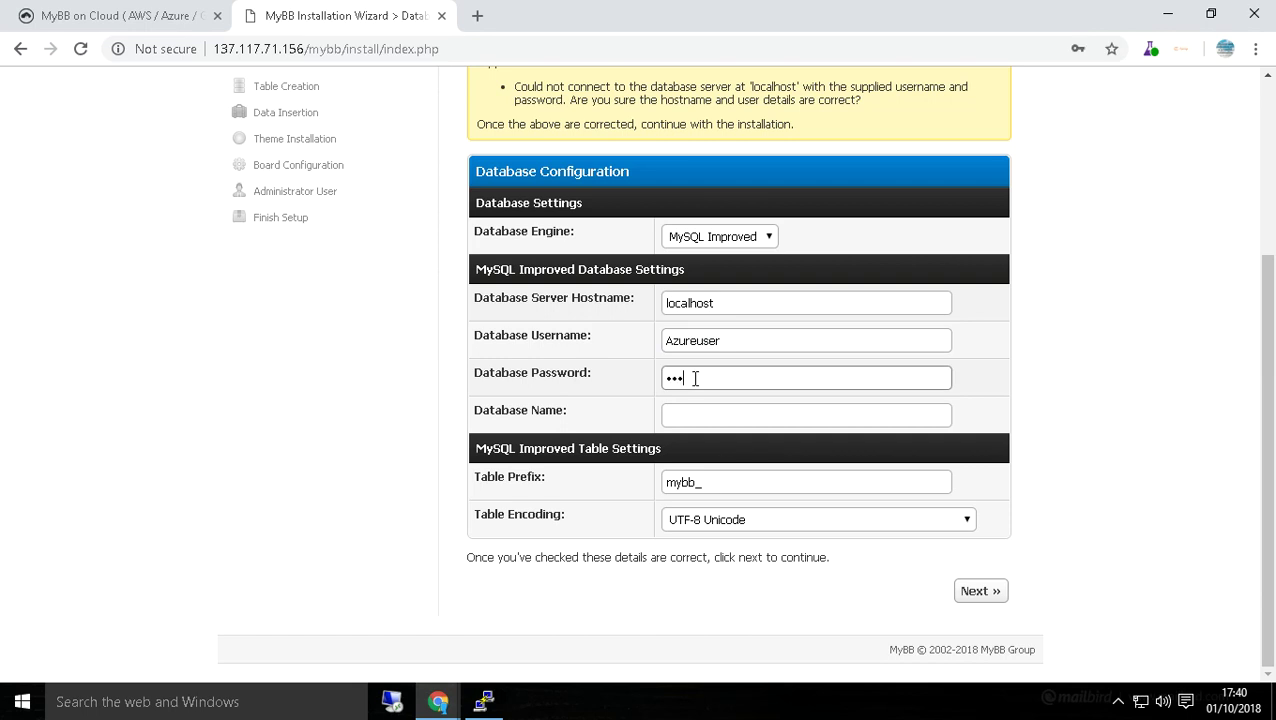
pyautogui.write('•••')
pyautogui.click(686, 416)
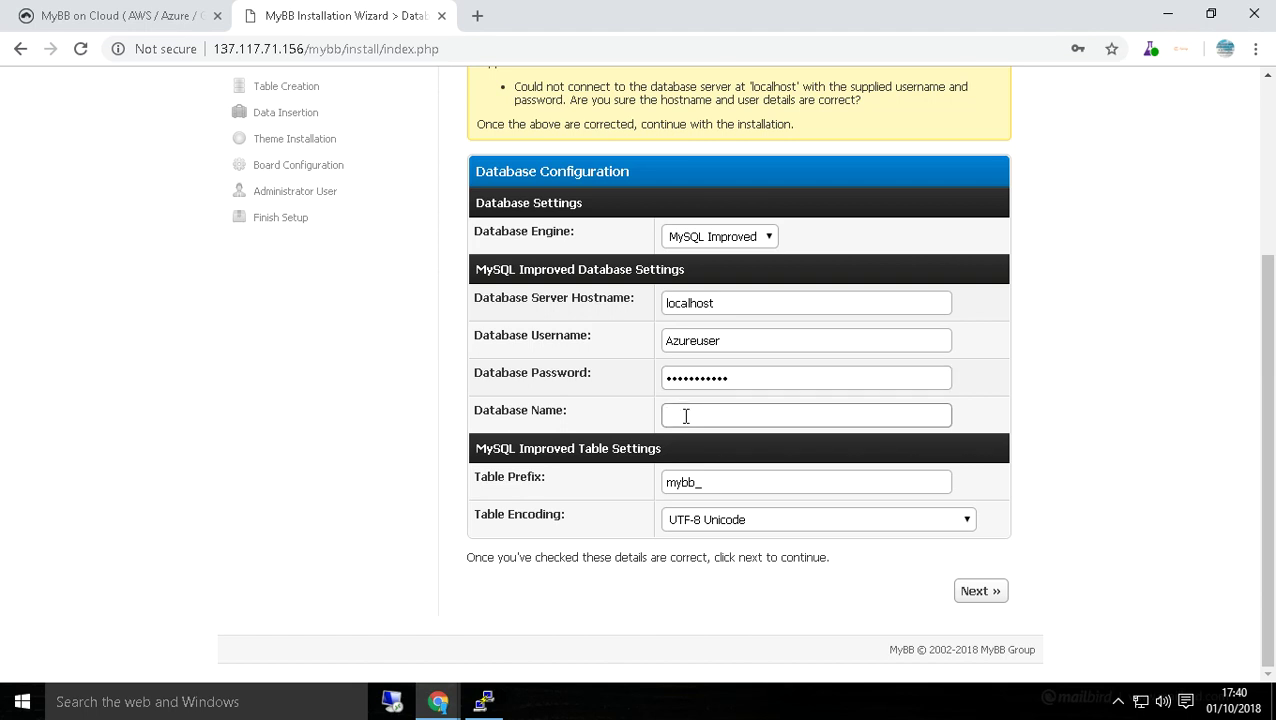
pyautogui.write('mybbdb')
# Submit the database settings, then clear all three credential fields after the localhost connection error.
pyautogui.click(977, 592)
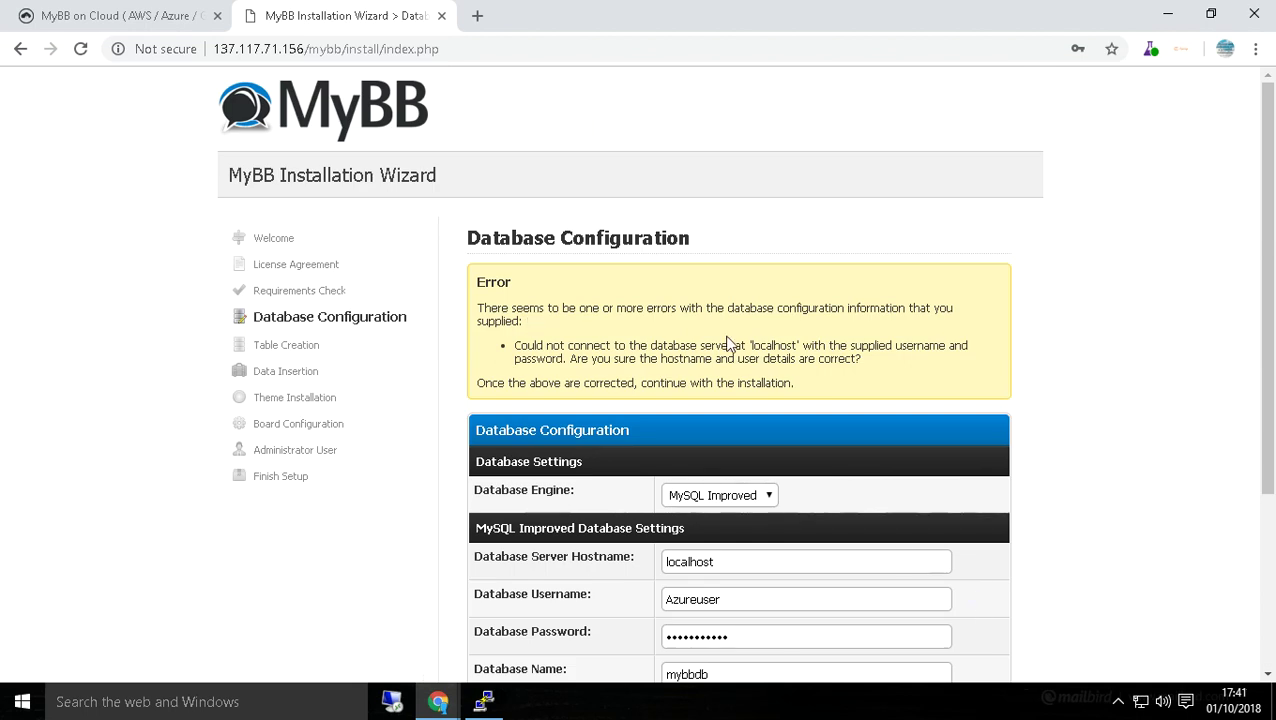
pyautogui.scroll(-2, 660, 462)
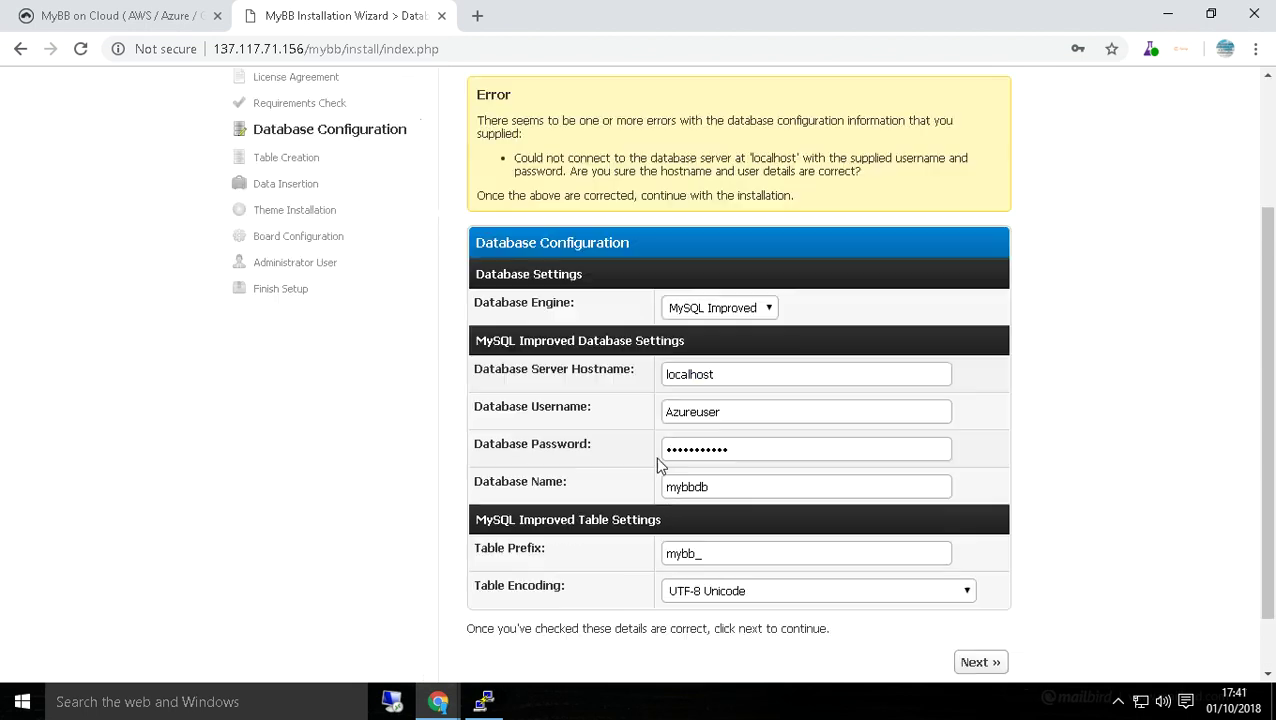
pyautogui.doubleClick(740, 418)
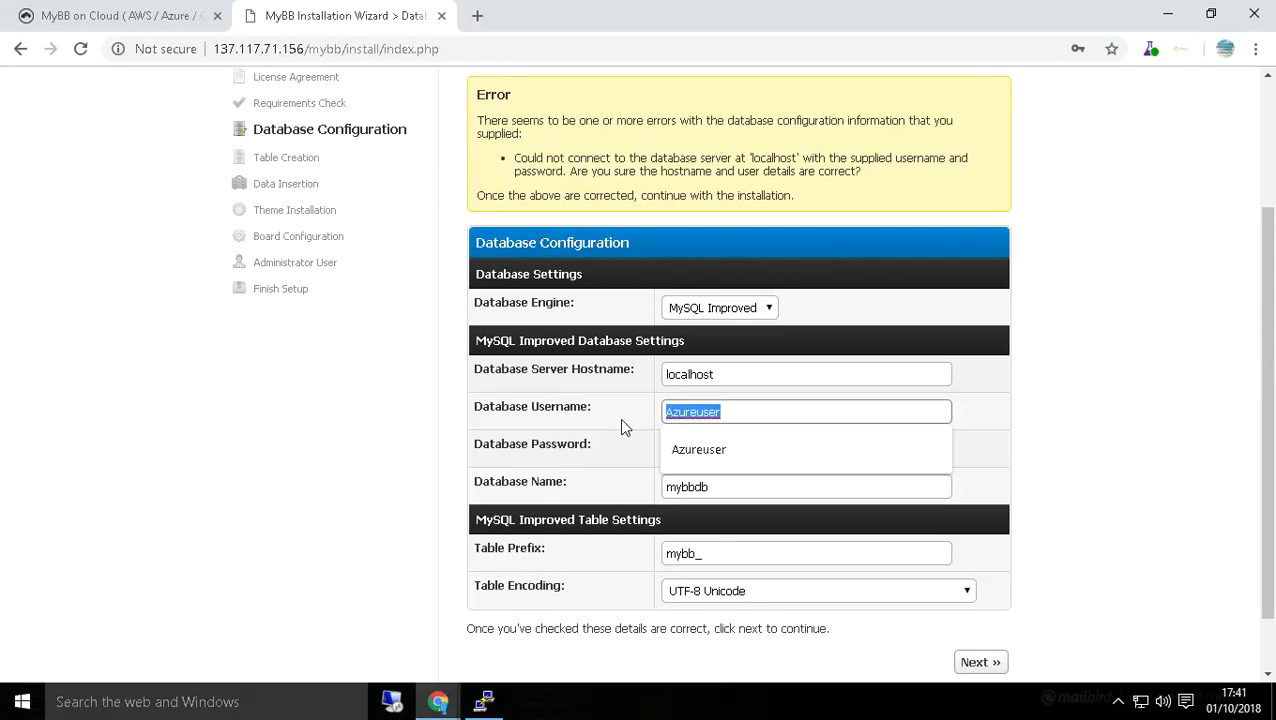
pyautogui.press('BackSpace')
pyautogui.doubleClick(746, 447)
pyautogui.press('BackSpace')
pyautogui.doubleClick(735, 484)
pyautogui.press('BackSpace')
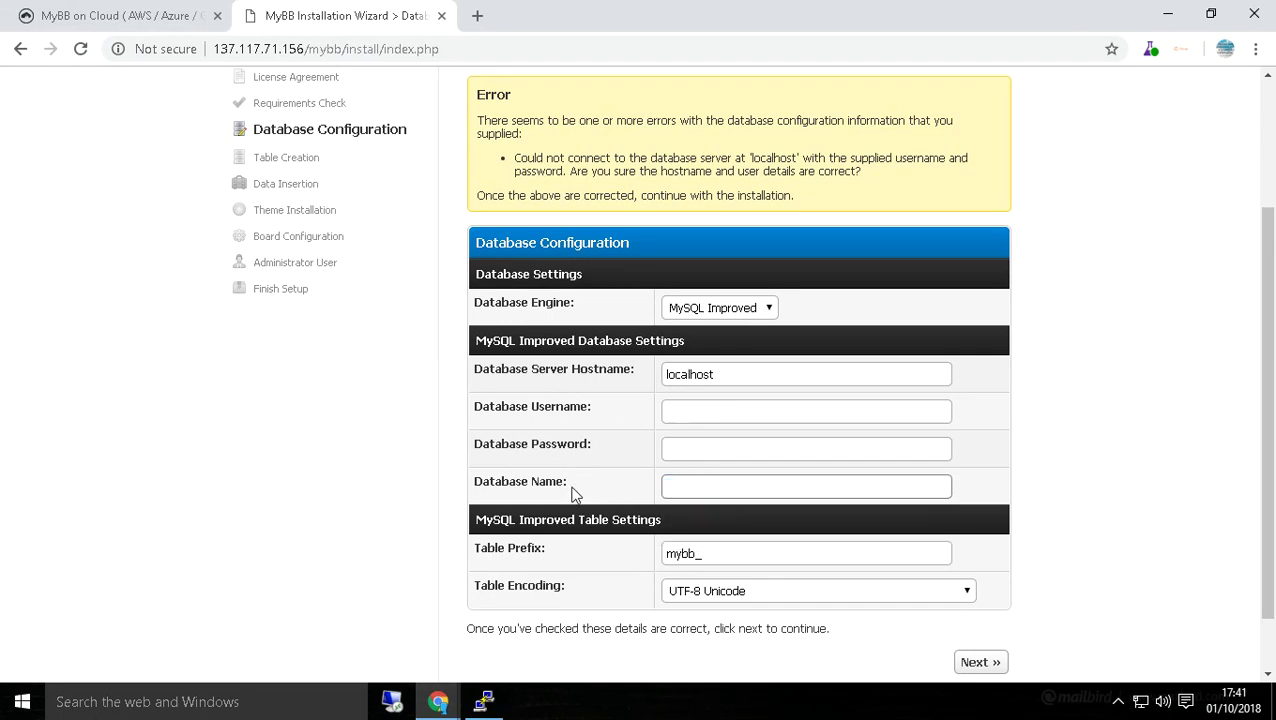
pyautogui.click(112, 12)
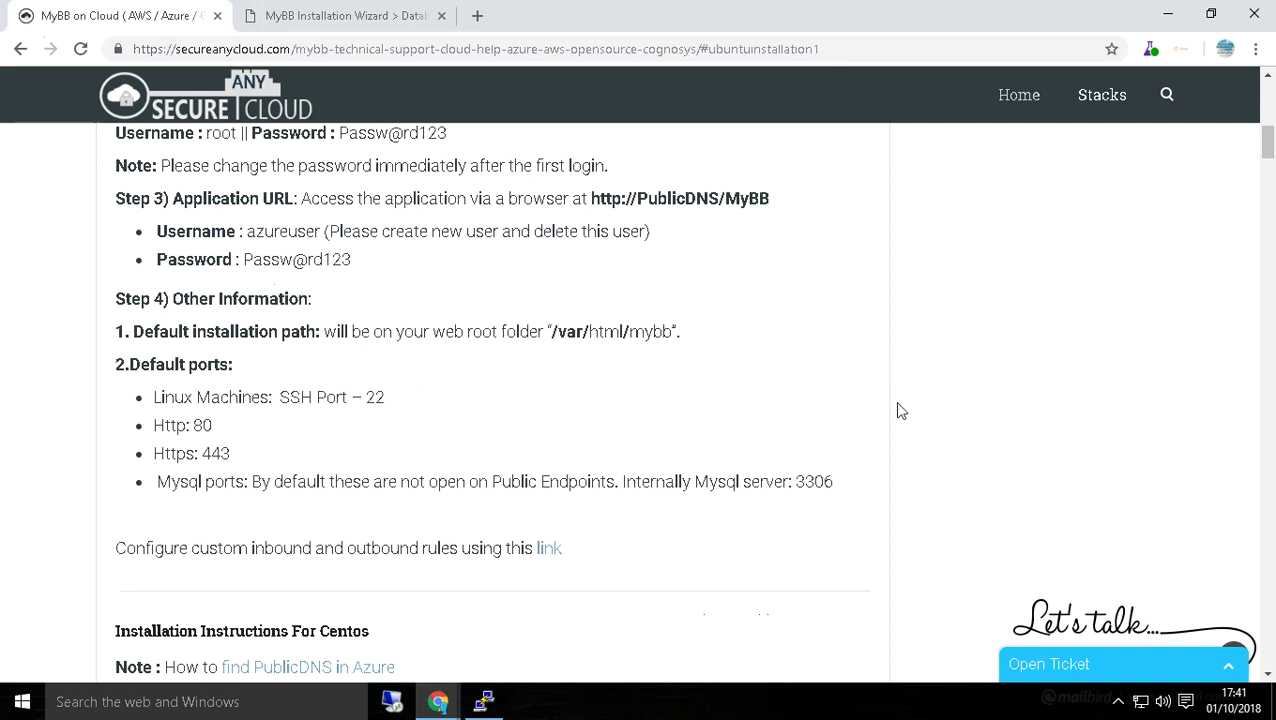
# Recheck the database login details in the Secureanycloud setup guide and return to the MyBB wizard.
pyautogui.scroll(2, 1272, 362)
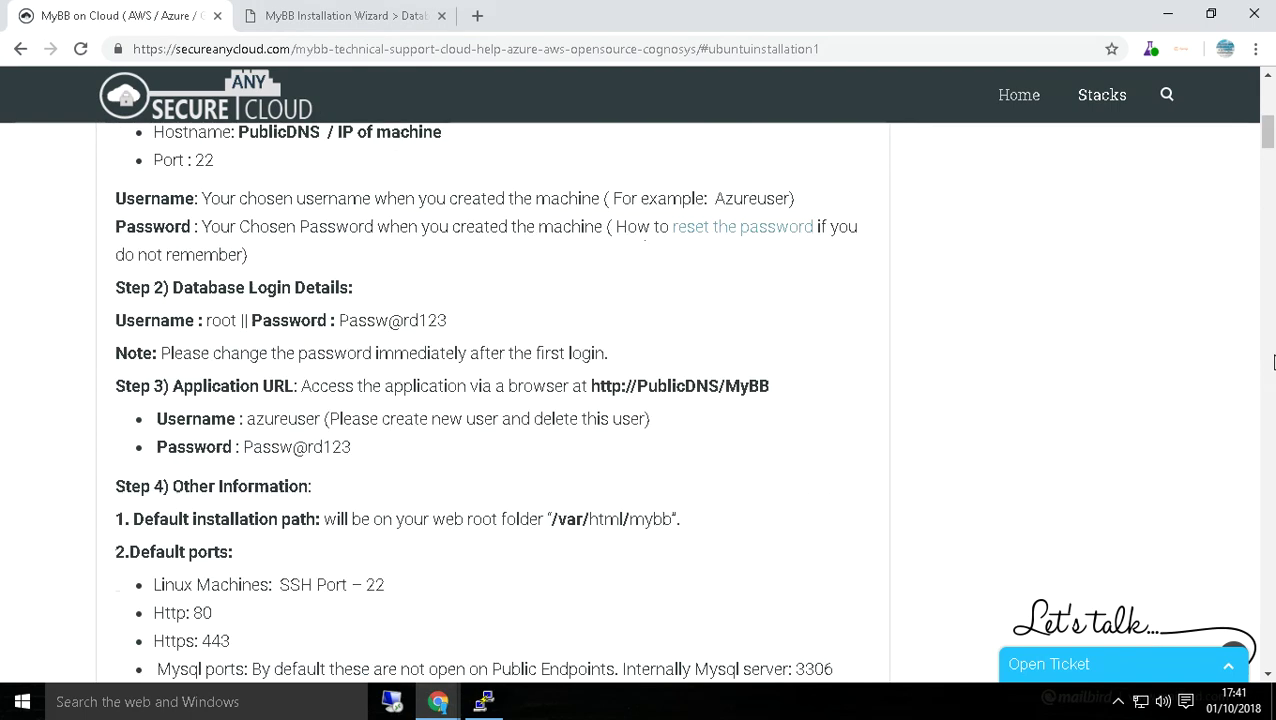
pyautogui.scroll(3, 1273, 360)
pyautogui.scroll(-10, 1274, 350)
pyautogui.scroll(-13, 1274, 345)
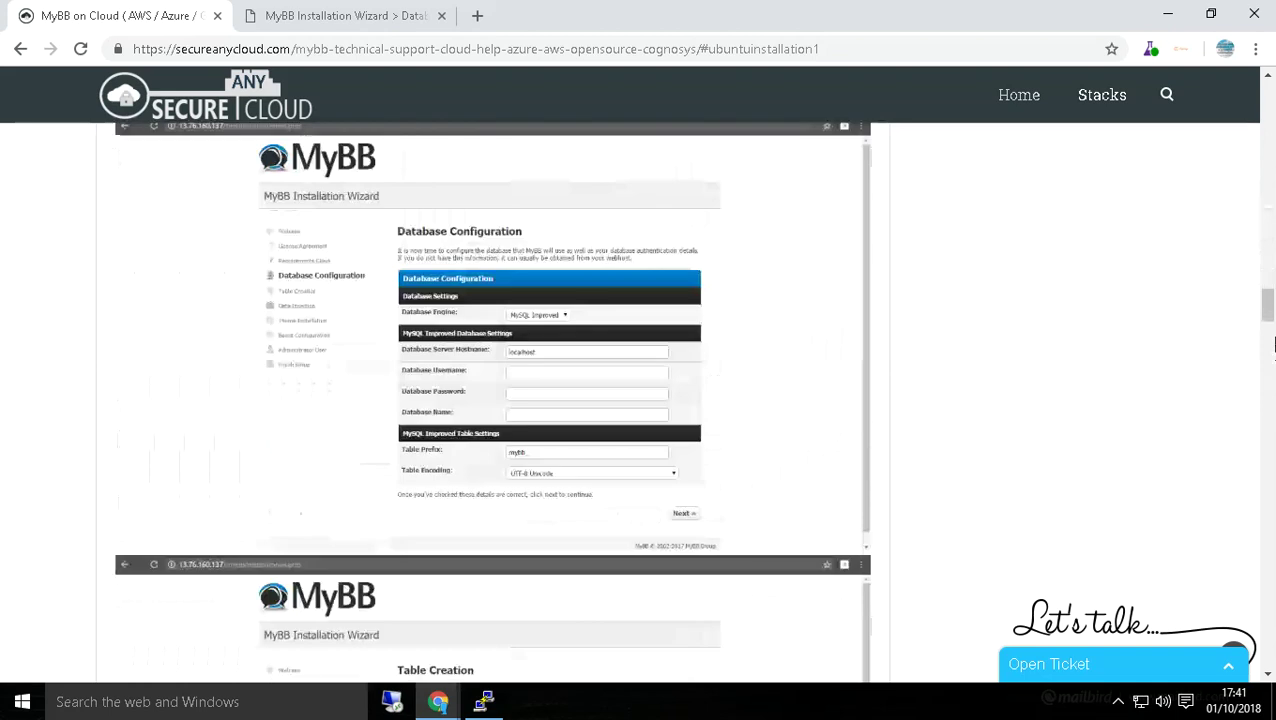
pyautogui.scroll(-4, 1274, 345)
pyautogui.scroll(-18, 1274, 345)
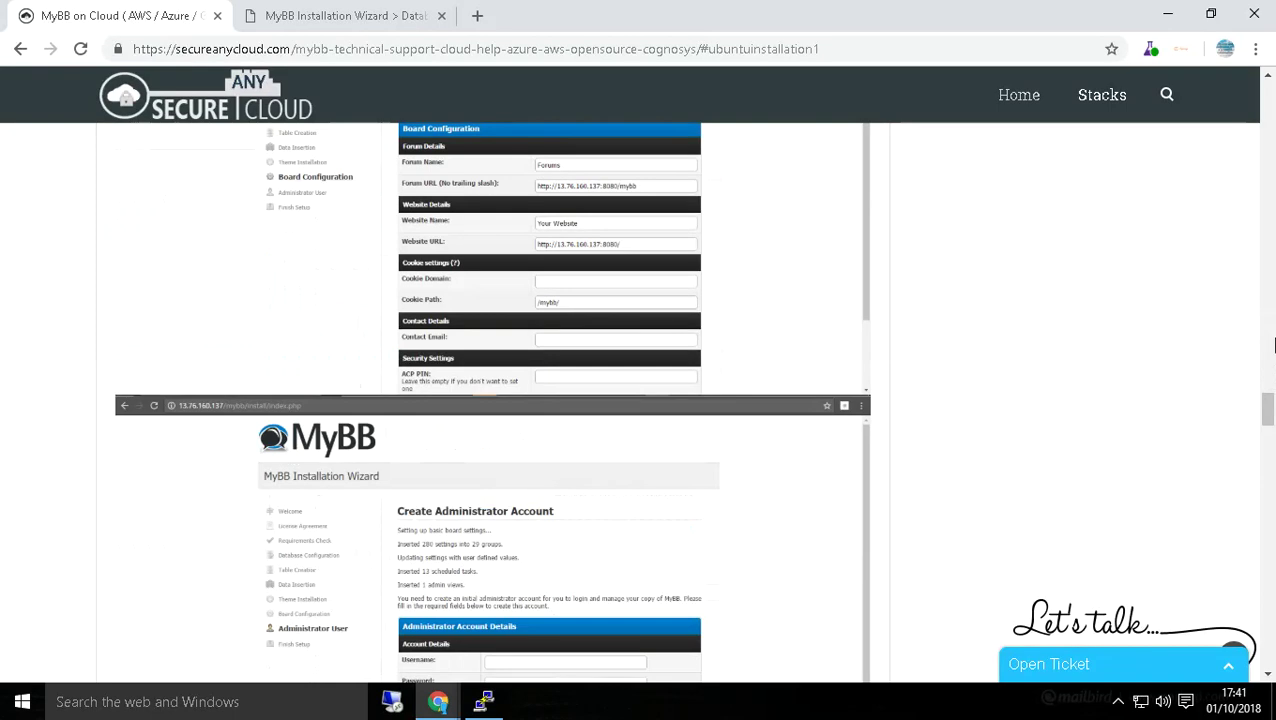
pyautogui.scroll(-7, 1274, 345)
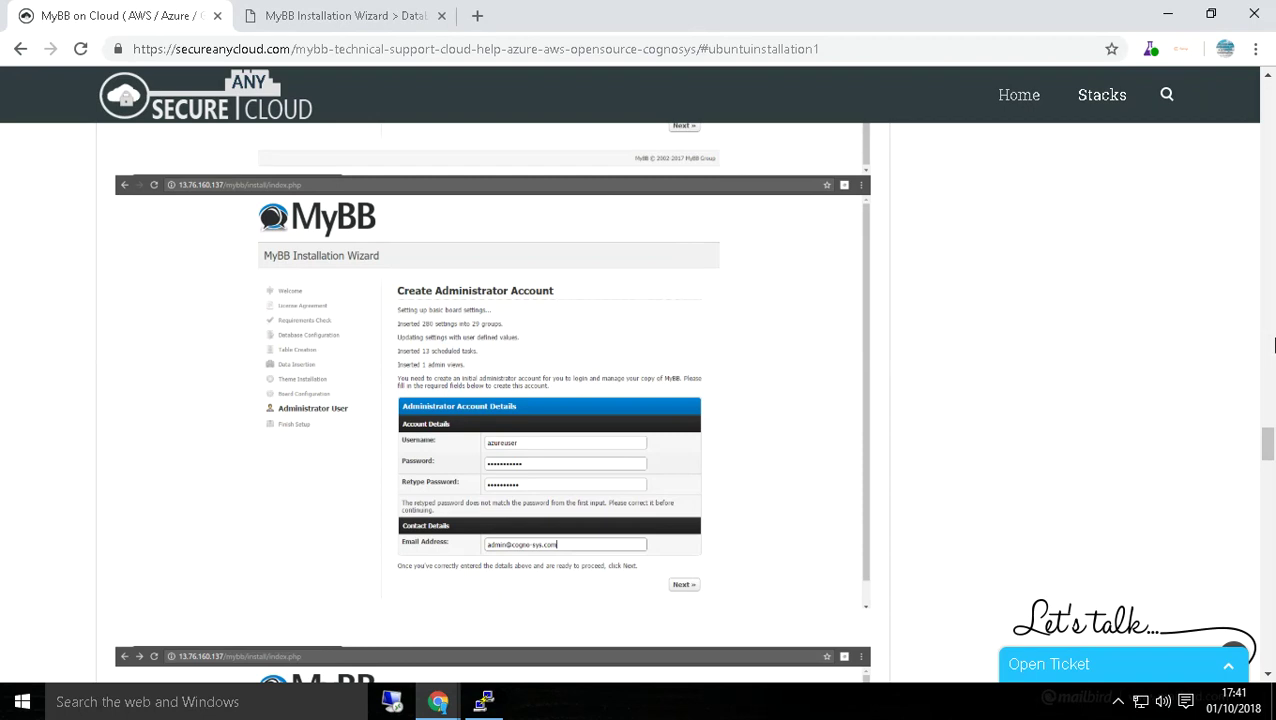
pyautogui.scroll(-4, 1274, 345)
pyautogui.scroll(-5, 1274, 345)
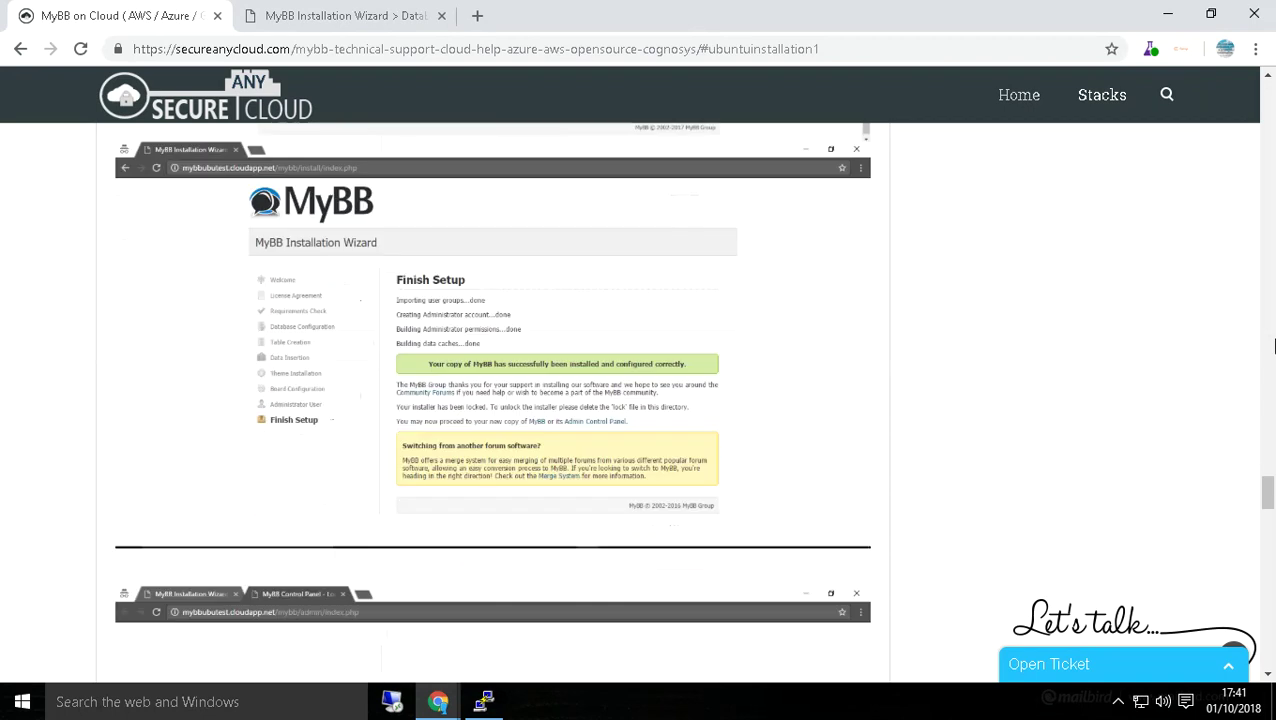
pyautogui.scroll(-10, 1274, 345)
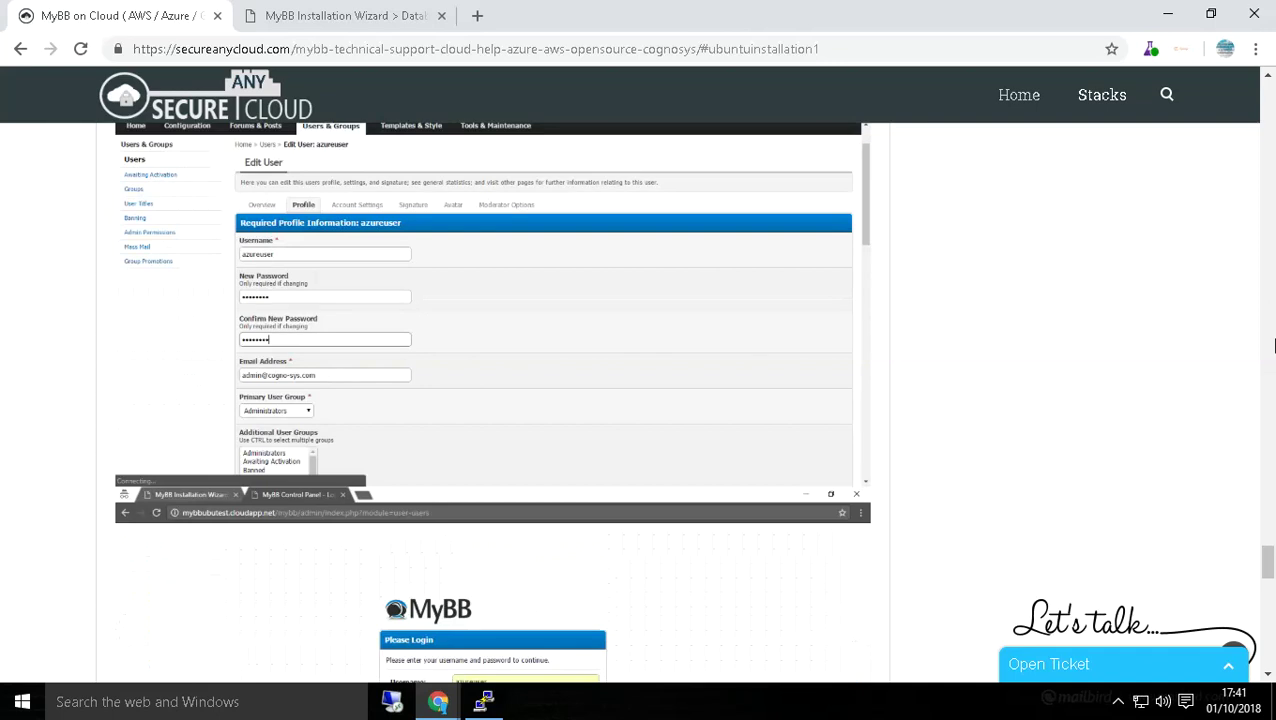
pyautogui.scroll(-1, 1274, 345)
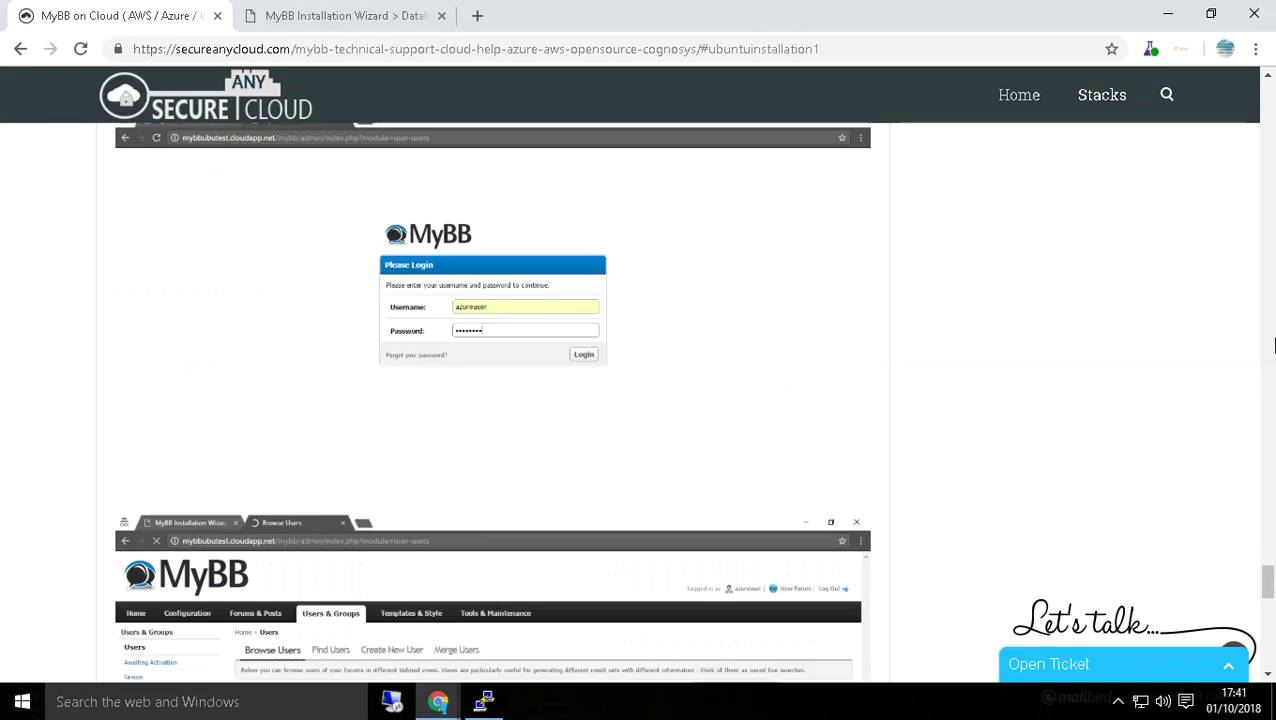
pyautogui.scroll(-3, 1274, 345)
pyautogui.scroll(-1, 1274, 345)
pyautogui.scroll(5, 1274, 345)
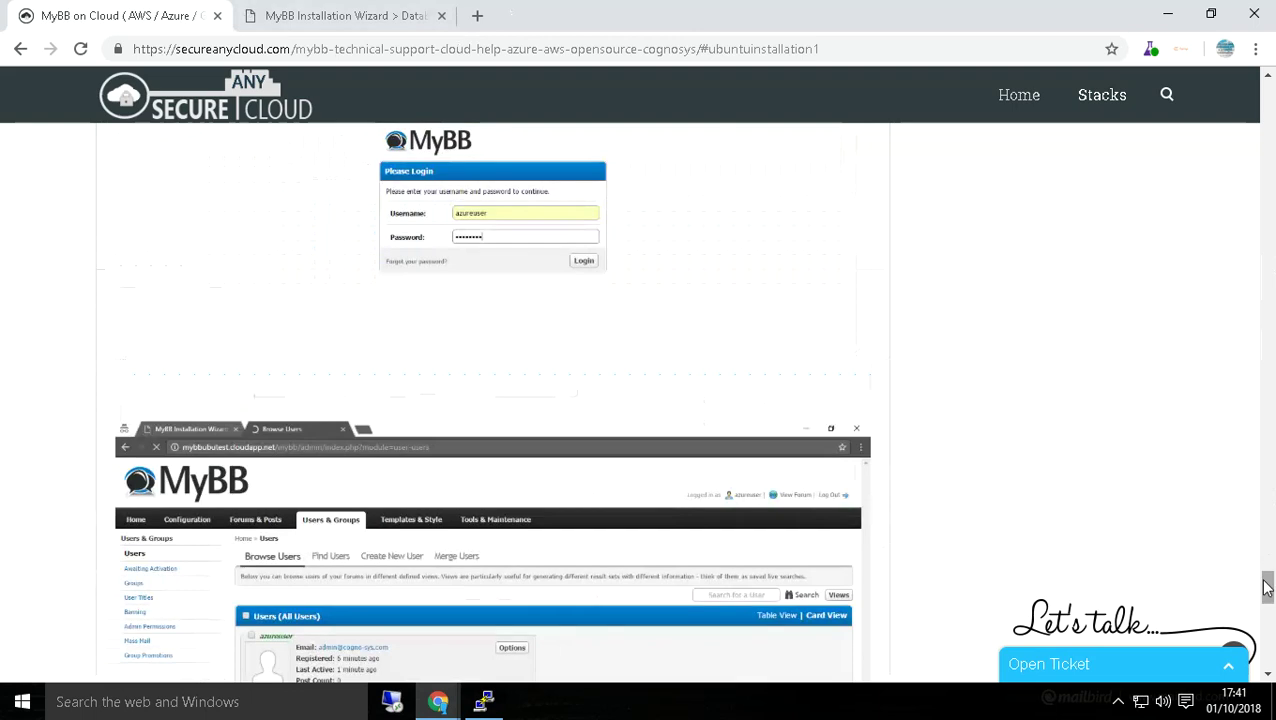
pyautogui.scroll(10, 1273, 181)
pyautogui.scroll(7, 1273, 181)
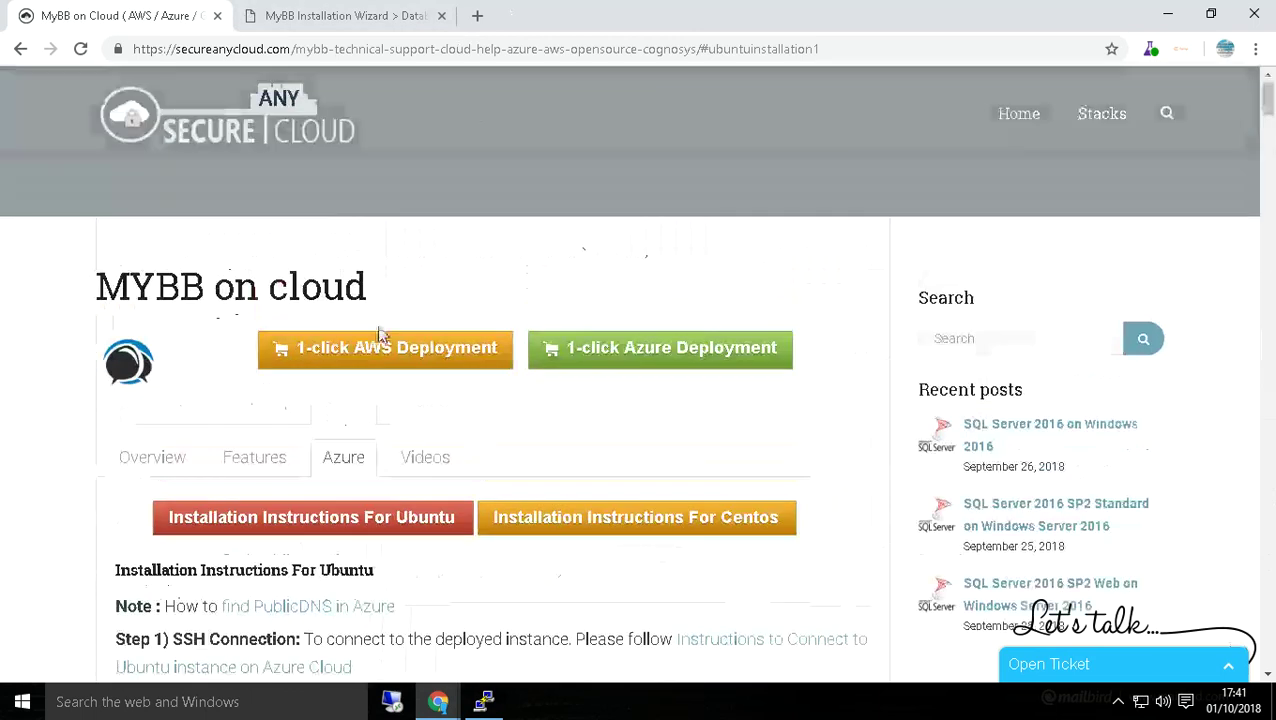
pyautogui.scroll(-8, 1274, 491)
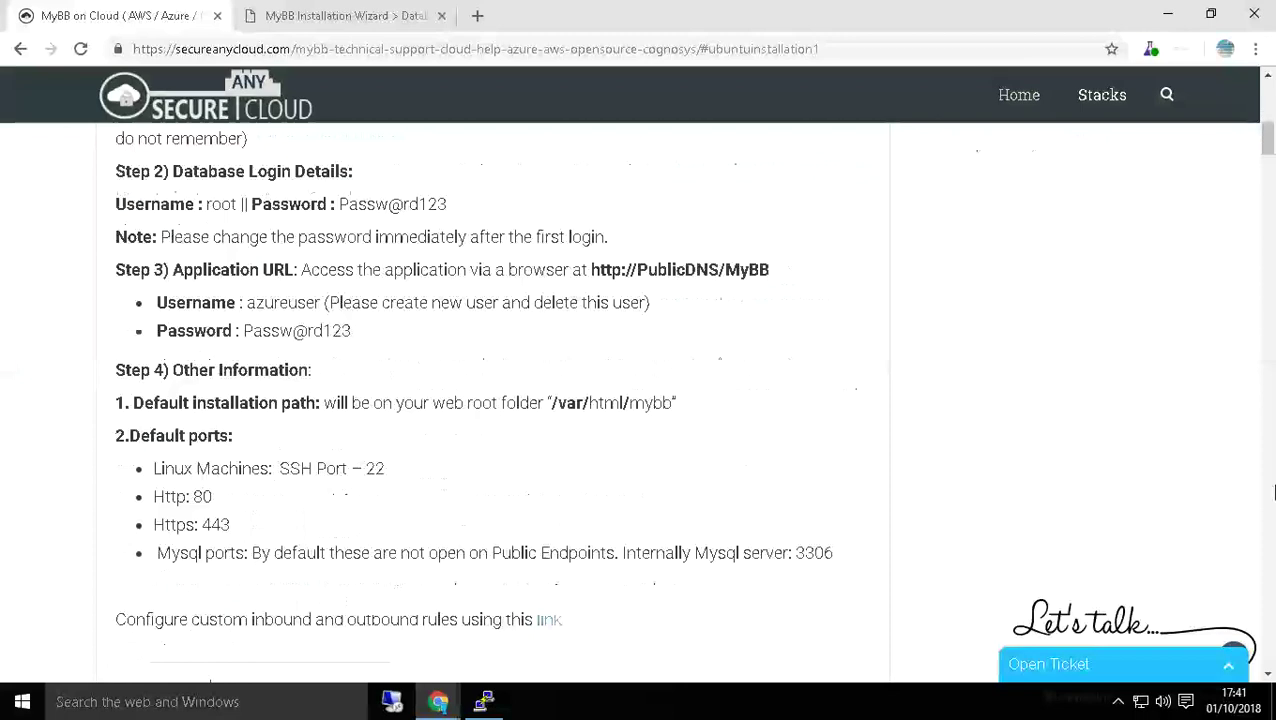
pyautogui.click(322, 12)
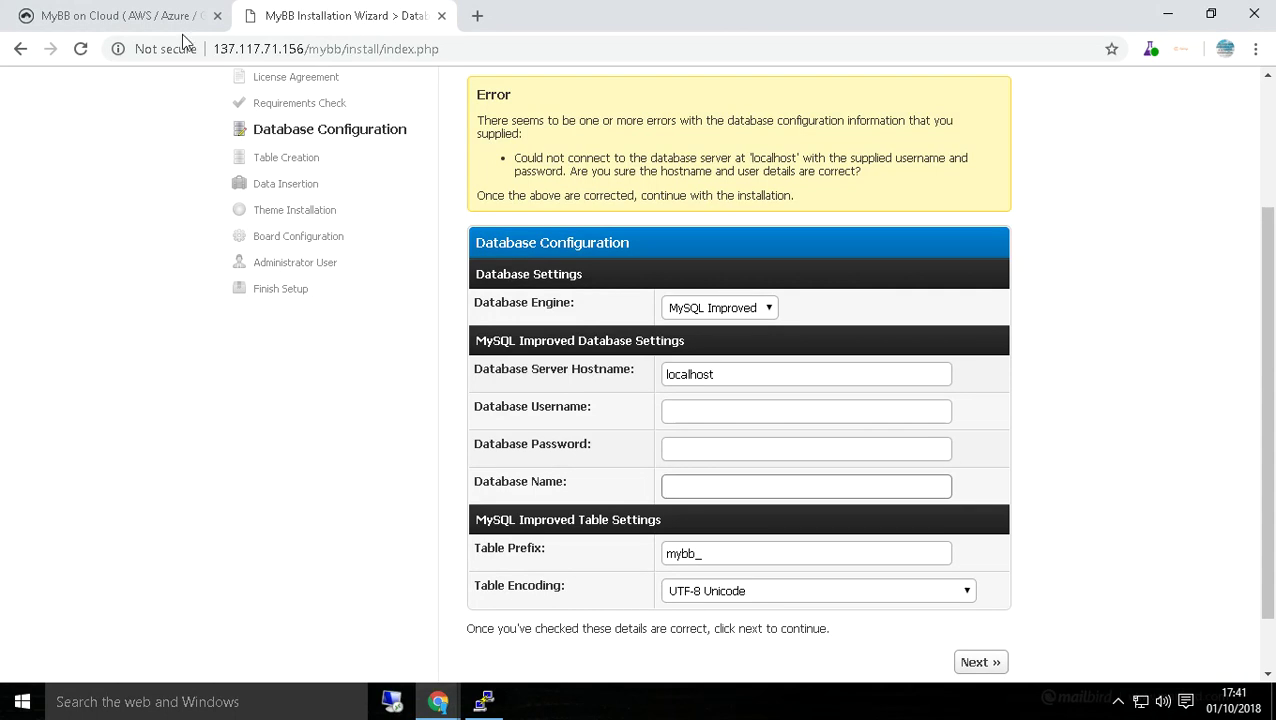
pyautogui.click(700, 418)
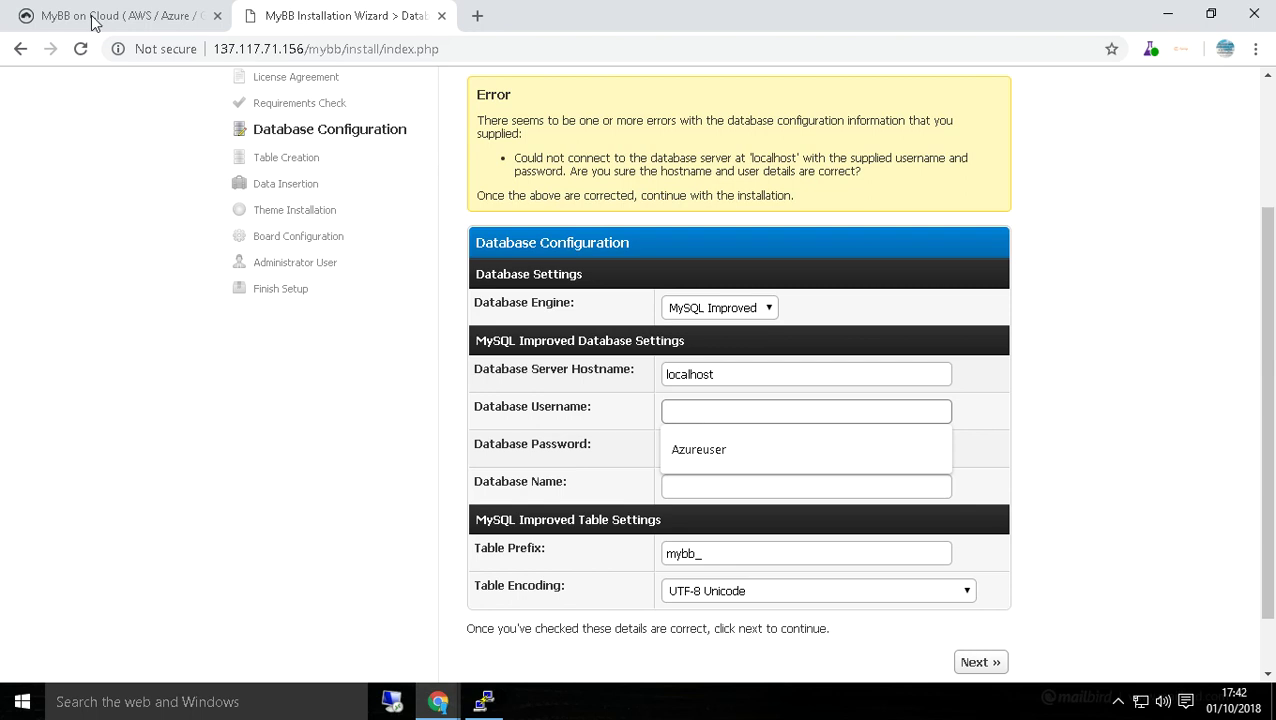
pyautogui.click(141, 5)
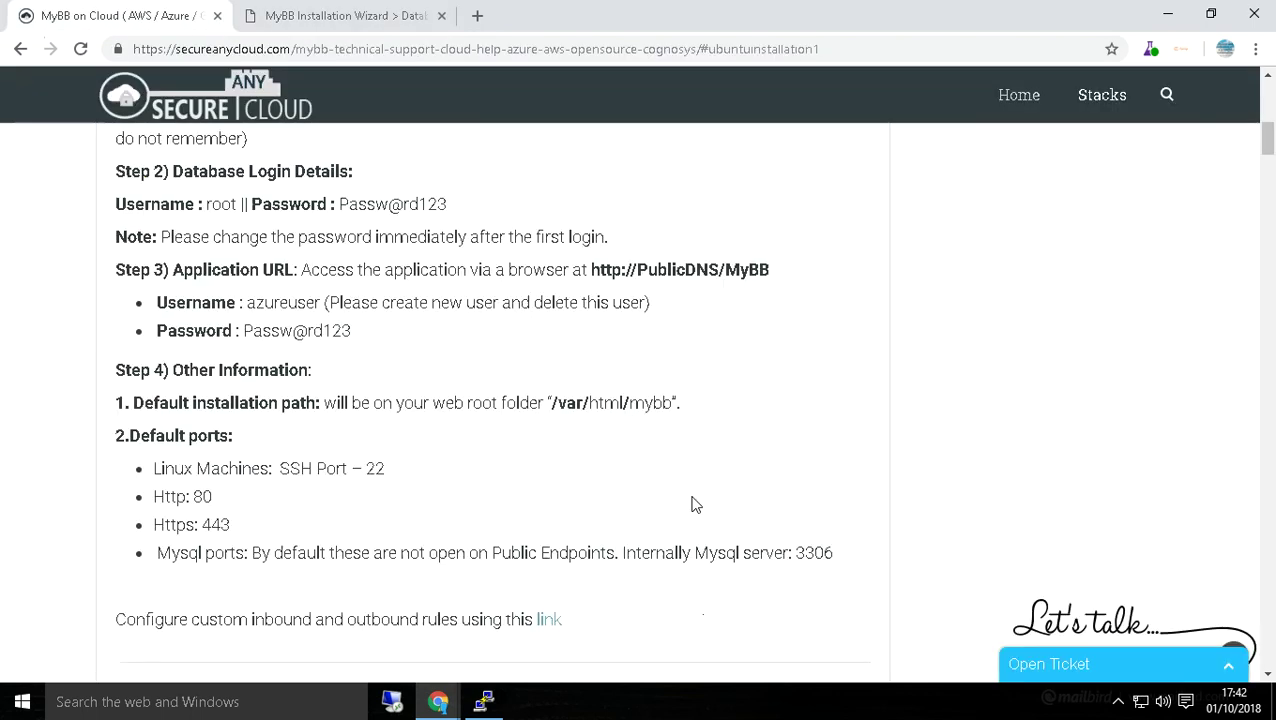
pyautogui.scroll(-5, 1003, 436)
pyautogui.scroll(4, 1274, 408)
pyautogui.scroll(-9, 1274, 408)
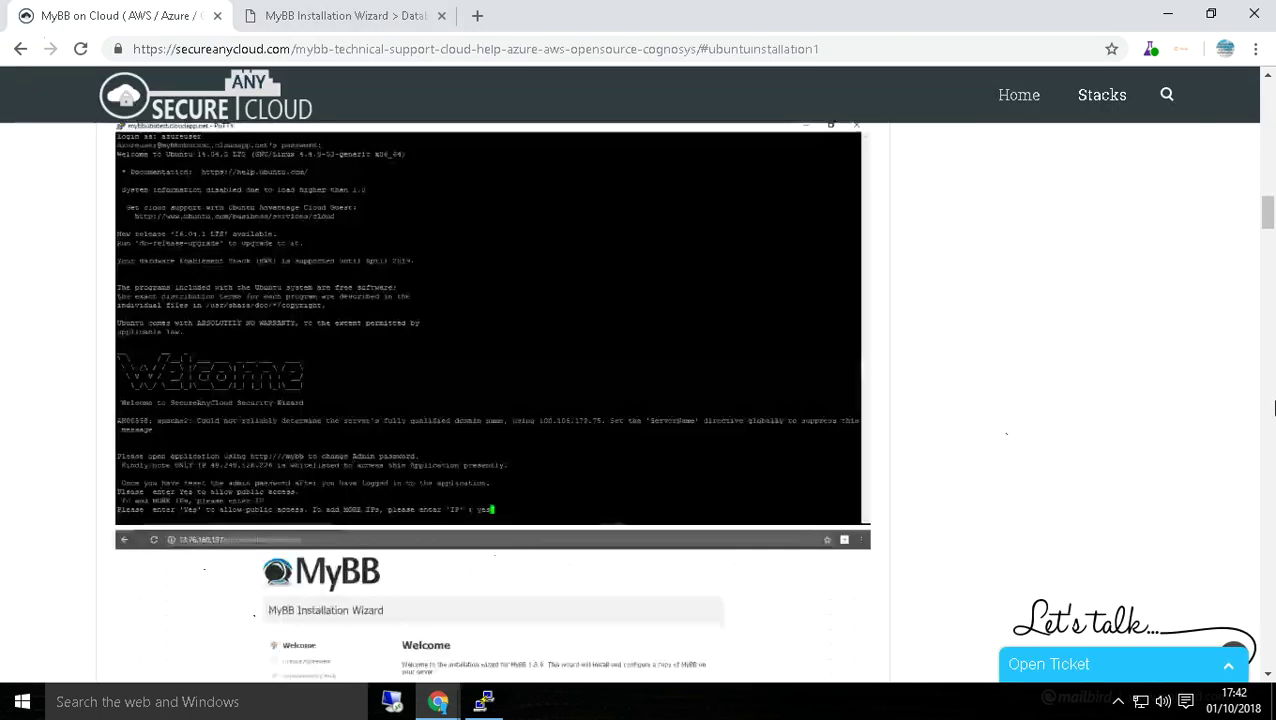
pyautogui.scroll(3, 1274, 408)
pyautogui.scroll(12, 1274, 408)
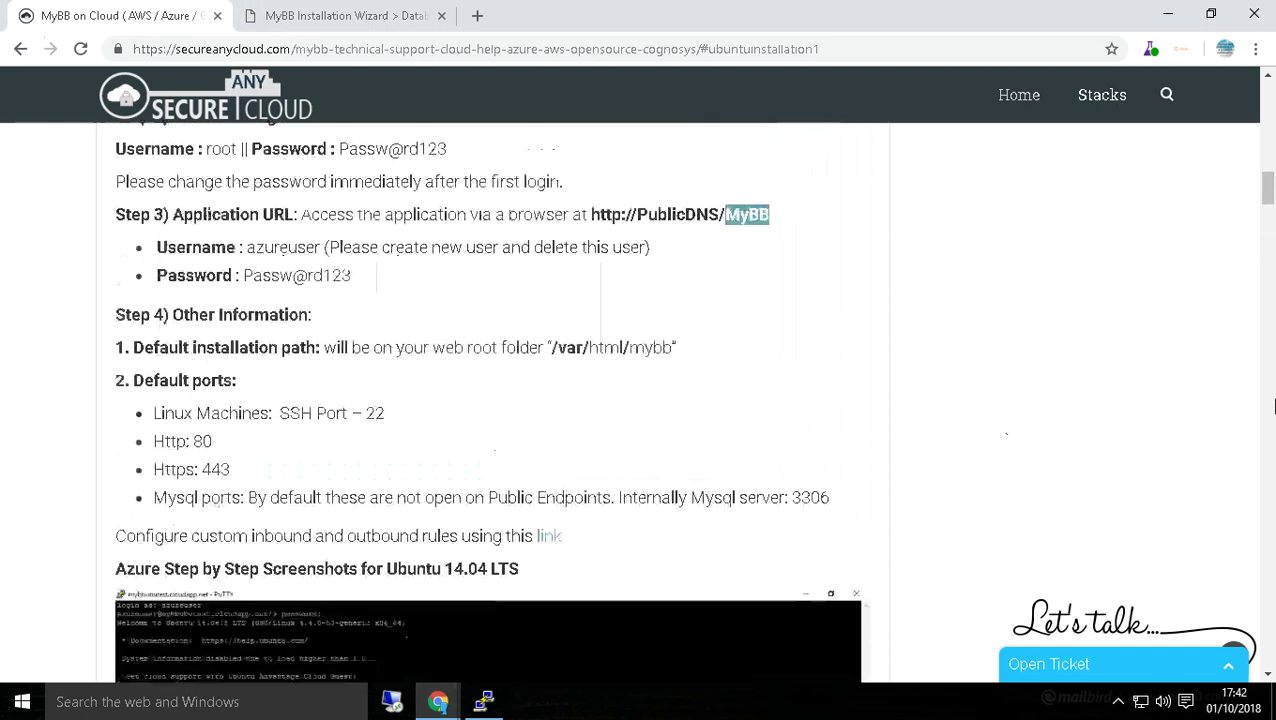
pyautogui.scroll(3, 1274, 408)
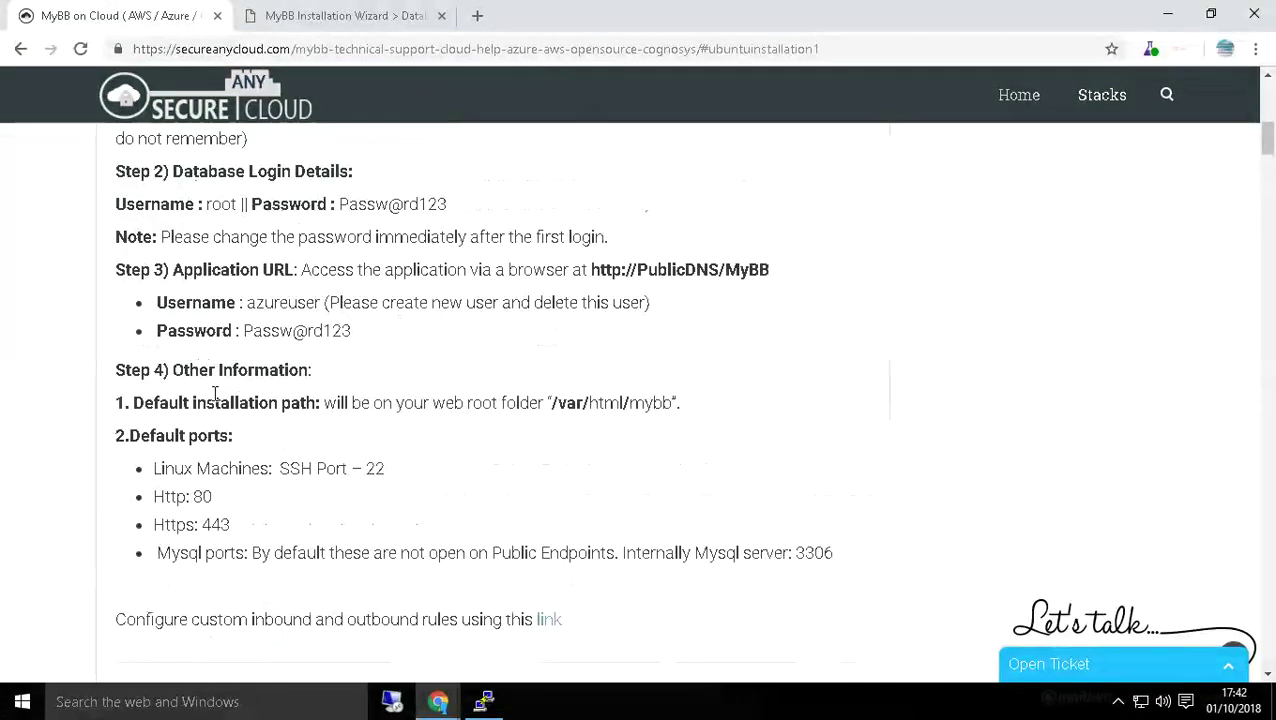
pyautogui.scroll(3, 1262, 362)
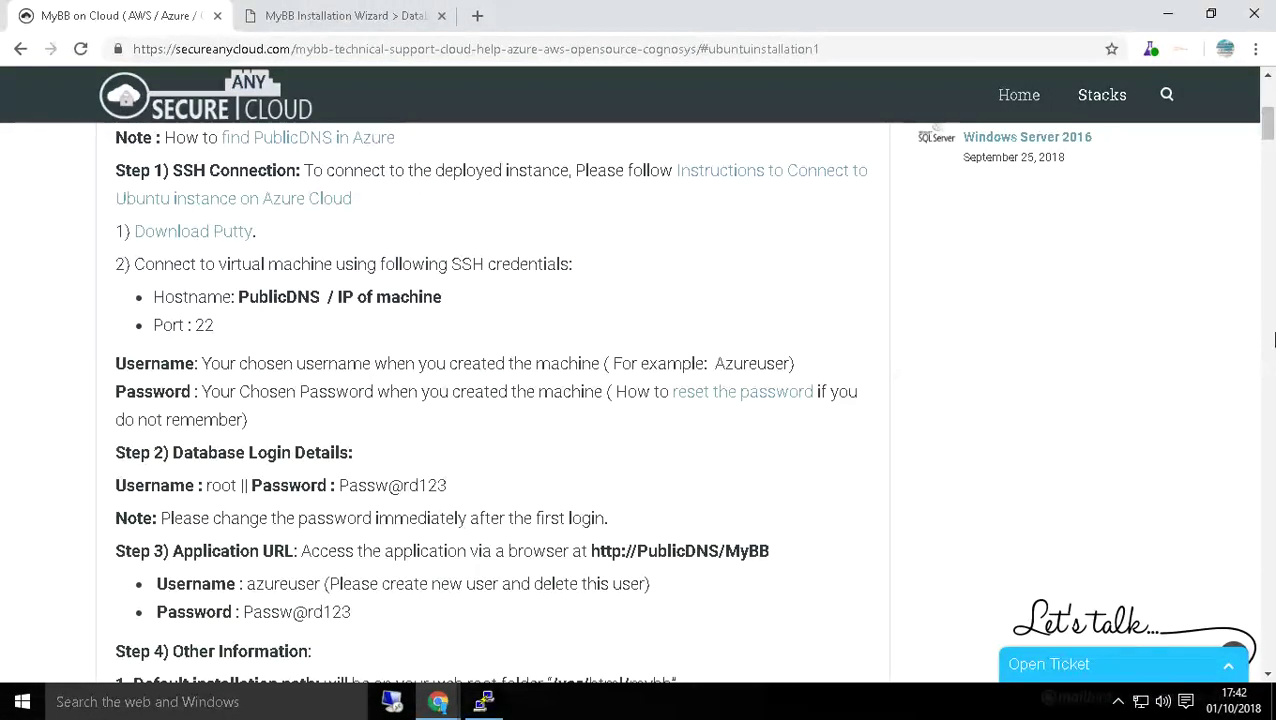
pyautogui.scroll(2, 1272, 372)
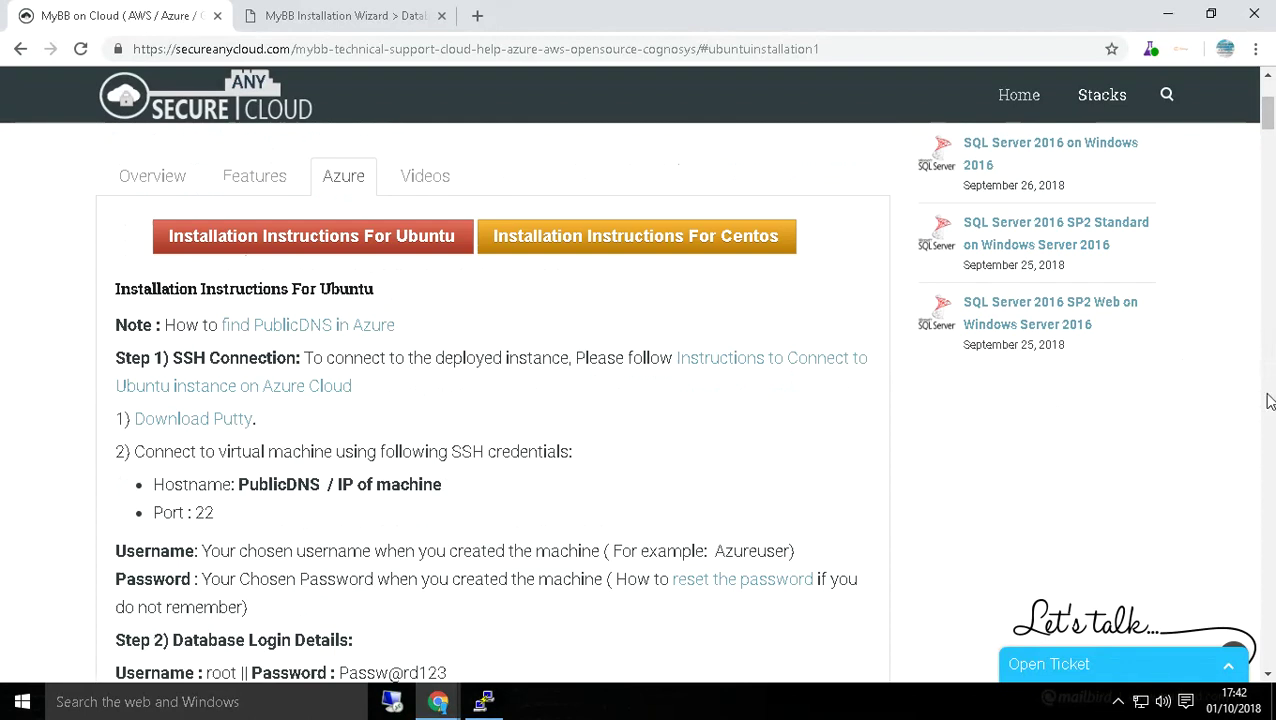
pyautogui.scroll(-3, 1252, 380)
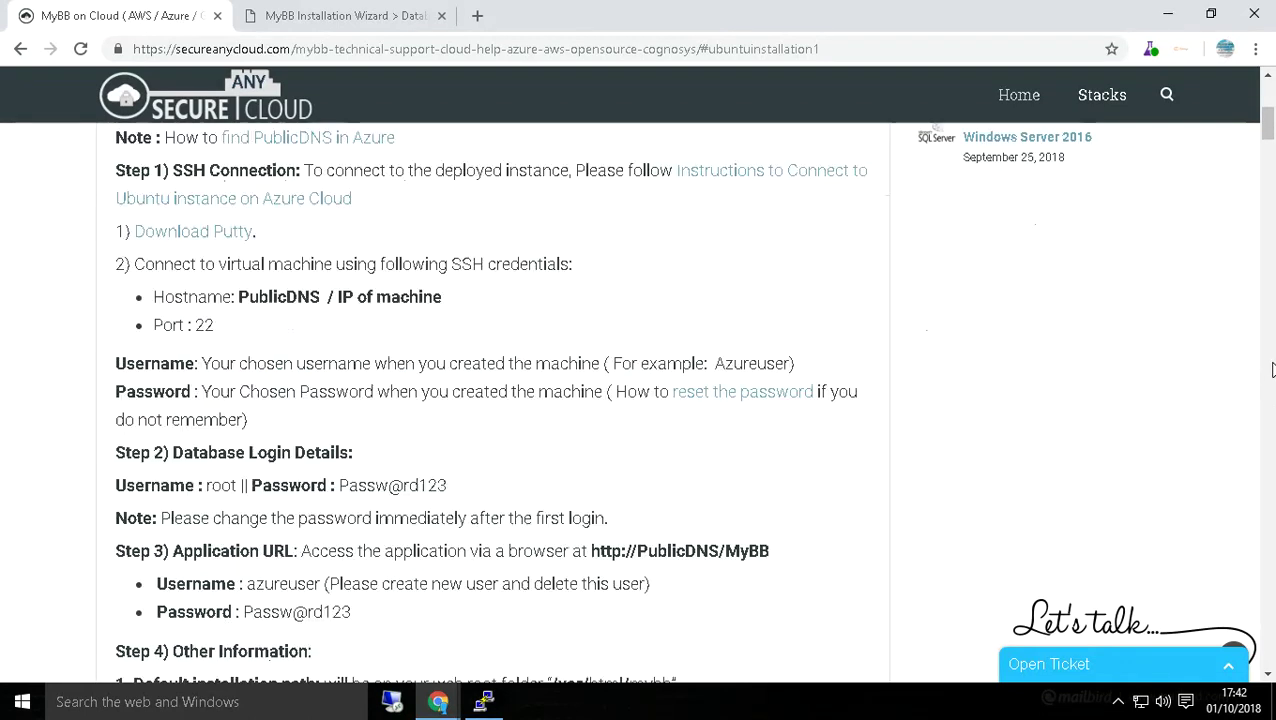
pyautogui.click(366, 12)
pyautogui.scroll(1, 855, 314)
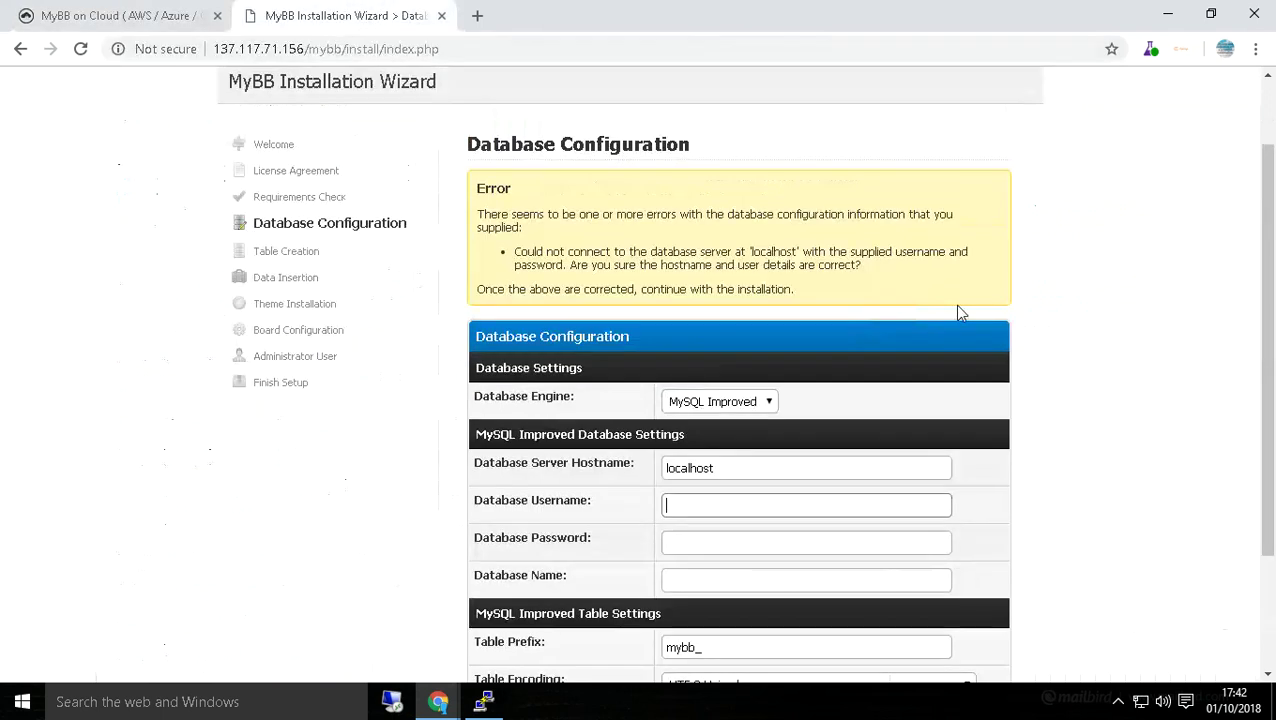
pyautogui.scroll(-2, 957, 306)
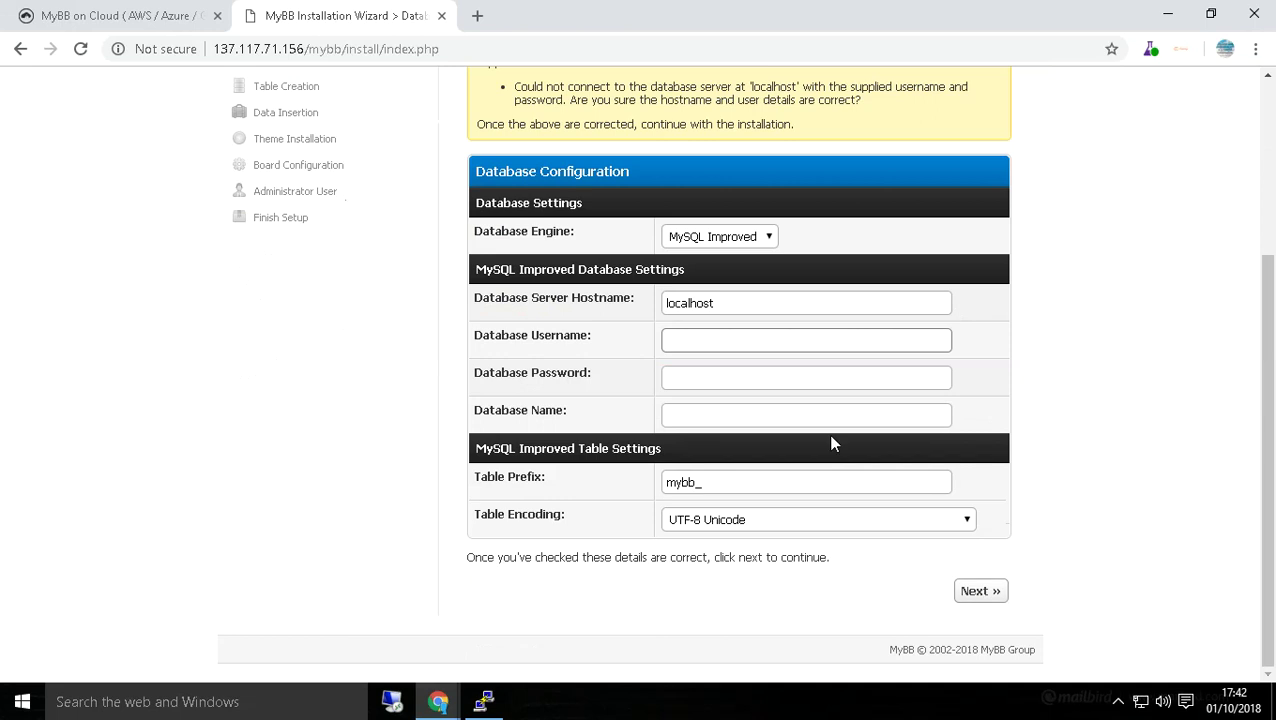
# Enter database username root, the database password and database name mysql, and submit.
pyautogui.click(686, 340)
pyautogui.write('root')
pyautogui.click(684, 379)
pyautogui.write('***********')
pyautogui.click(687, 414)
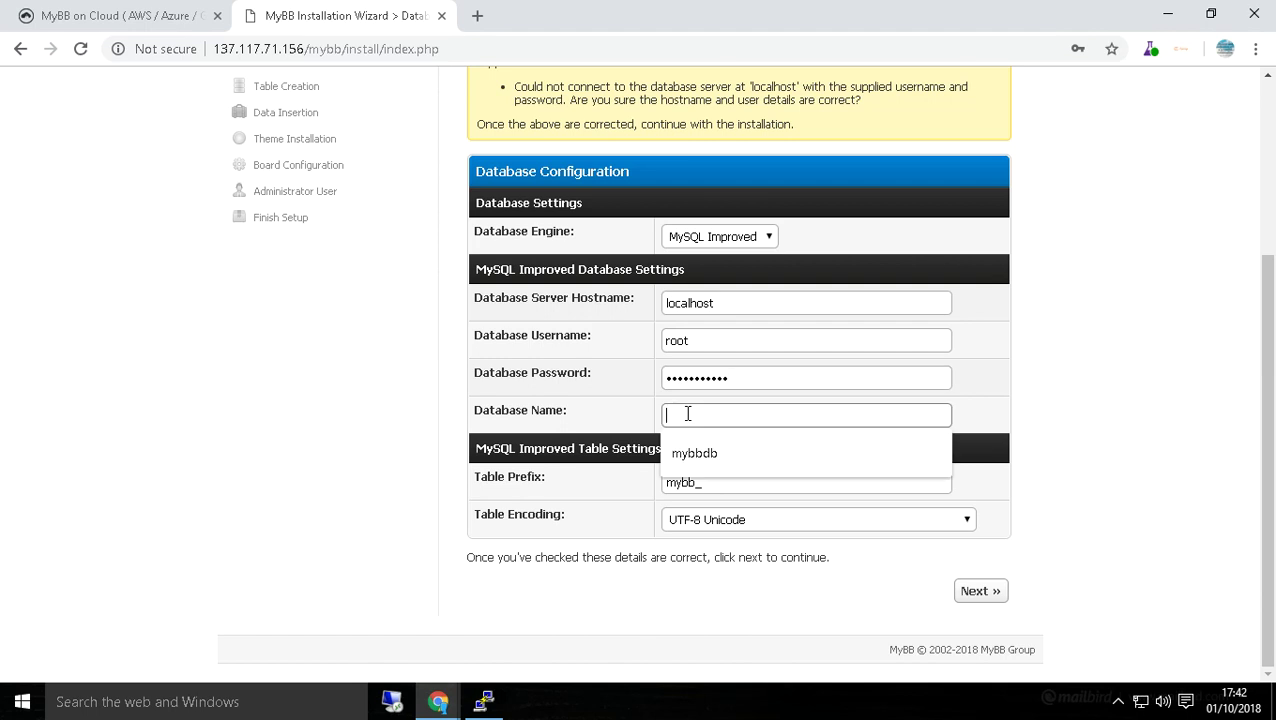
pyautogui.write('my')
pyautogui.write('sq')
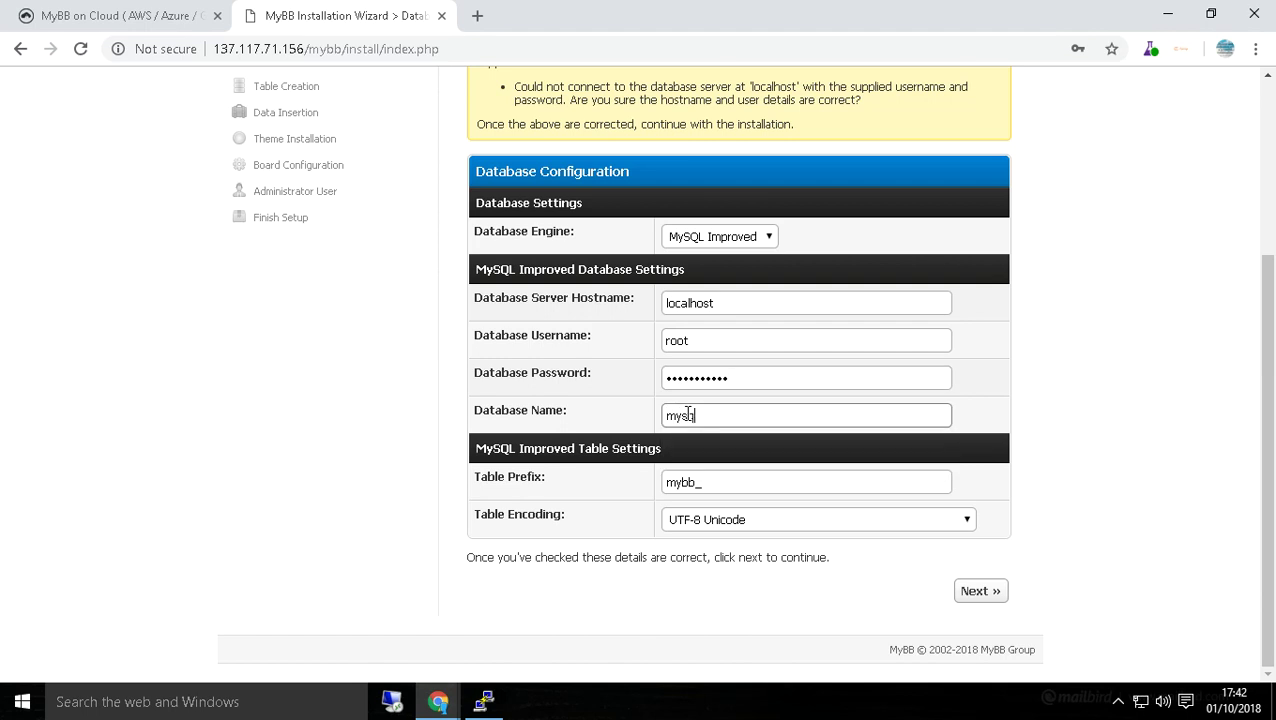
pyautogui.write('l')
pyautogui.press('Return')
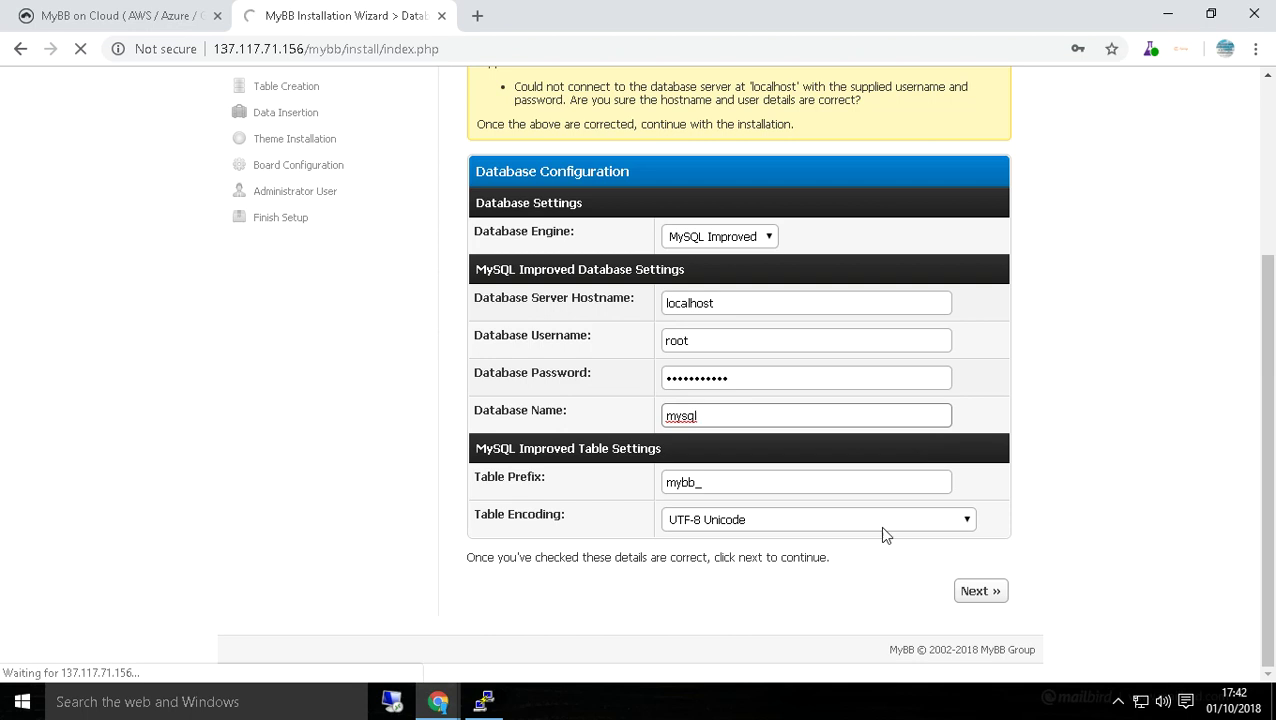
# Proceed through table creation, data insertion, theme installation and board configuration, declining Chrome's save-password offer.
pyautogui.click(990, 592)
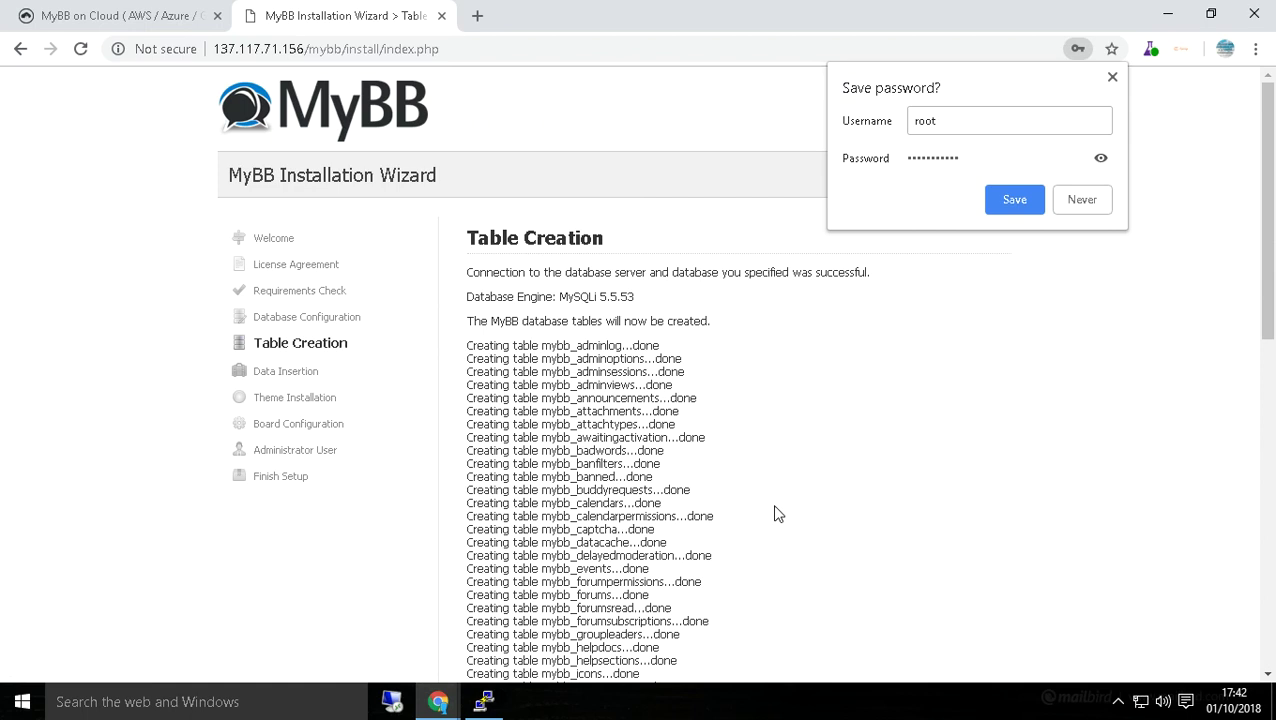
pyautogui.click(1140, 420)
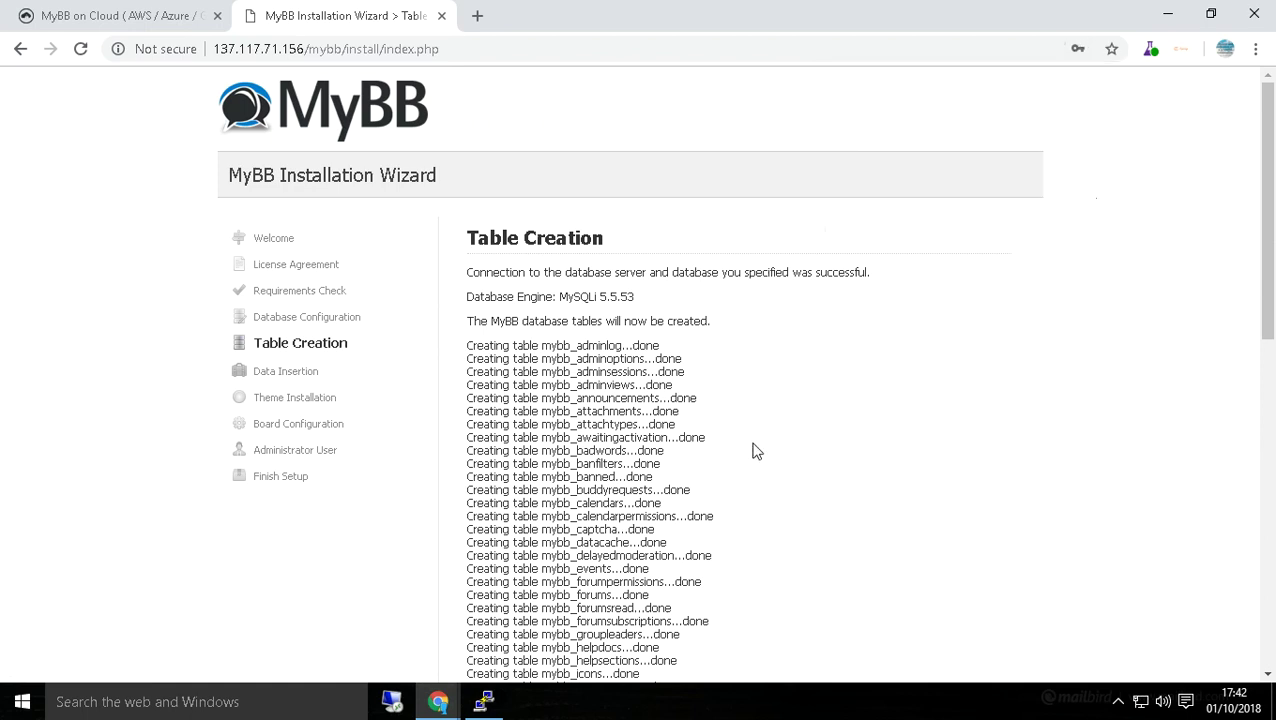
pyautogui.scroll(-4, 866, 435)
pyautogui.scroll(-4, 743, 454)
pyautogui.click(970, 592)
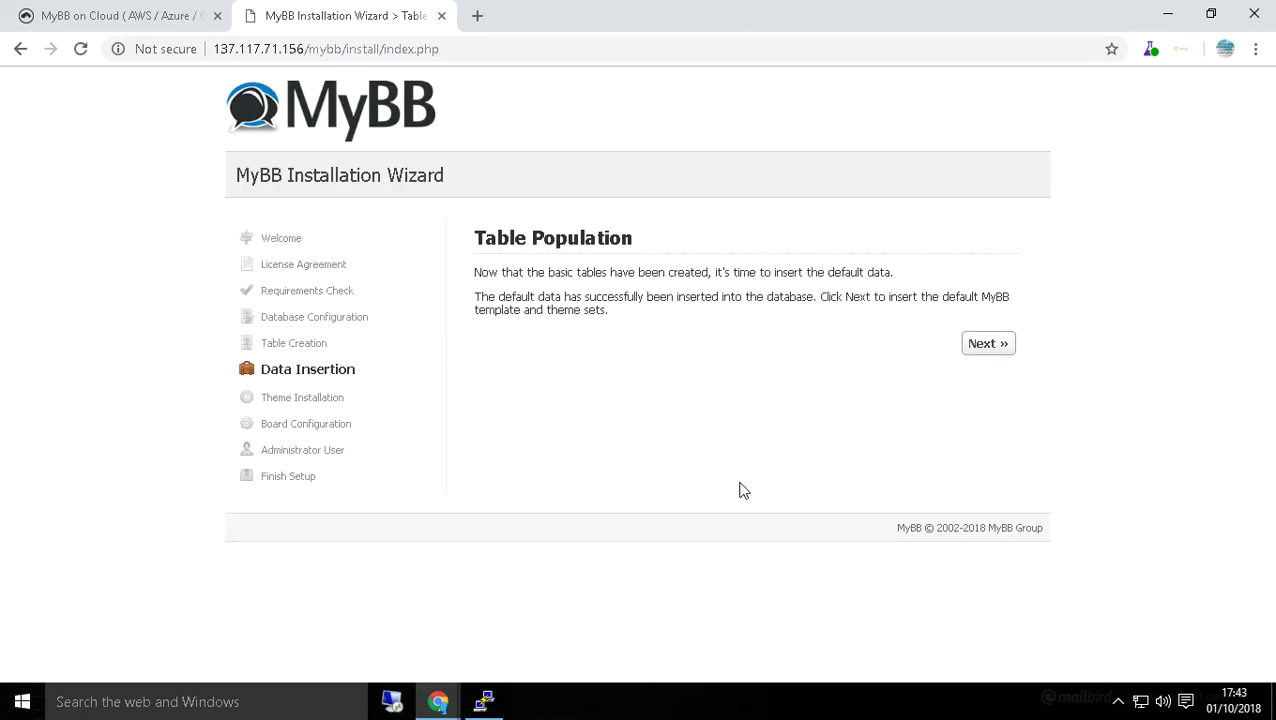
pyautogui.click(994, 350)
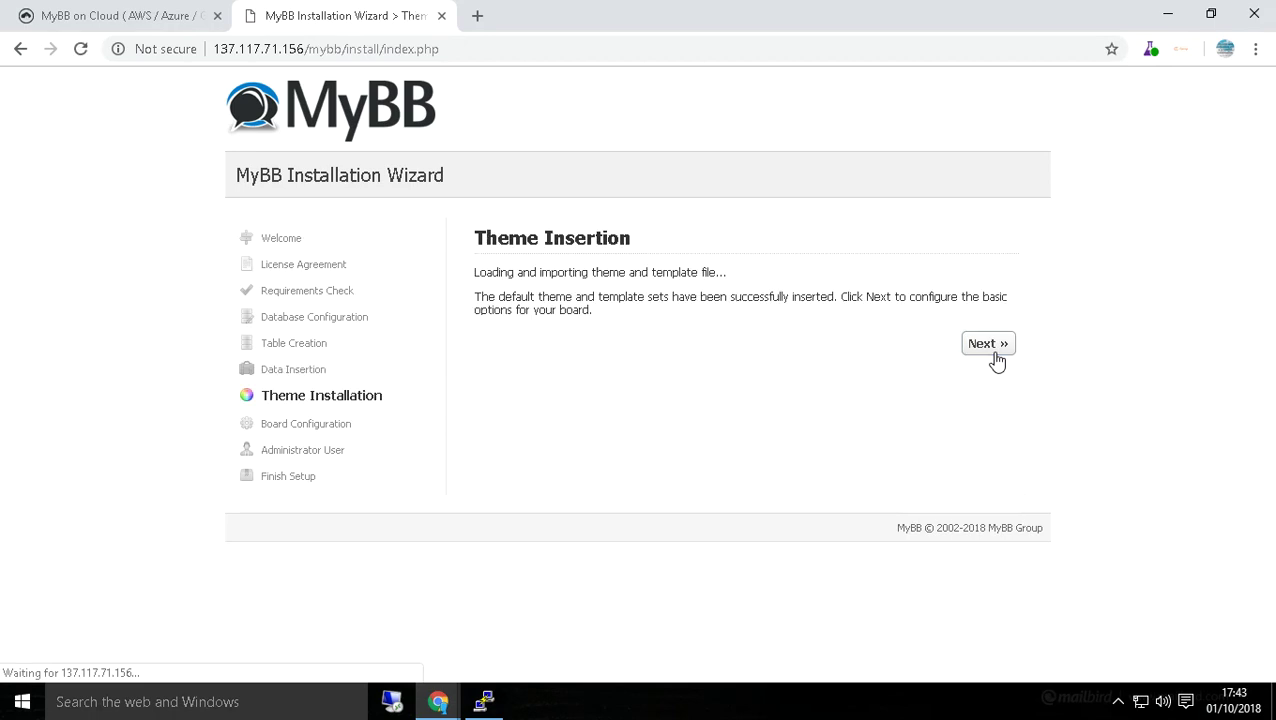
pyautogui.click(995, 352)
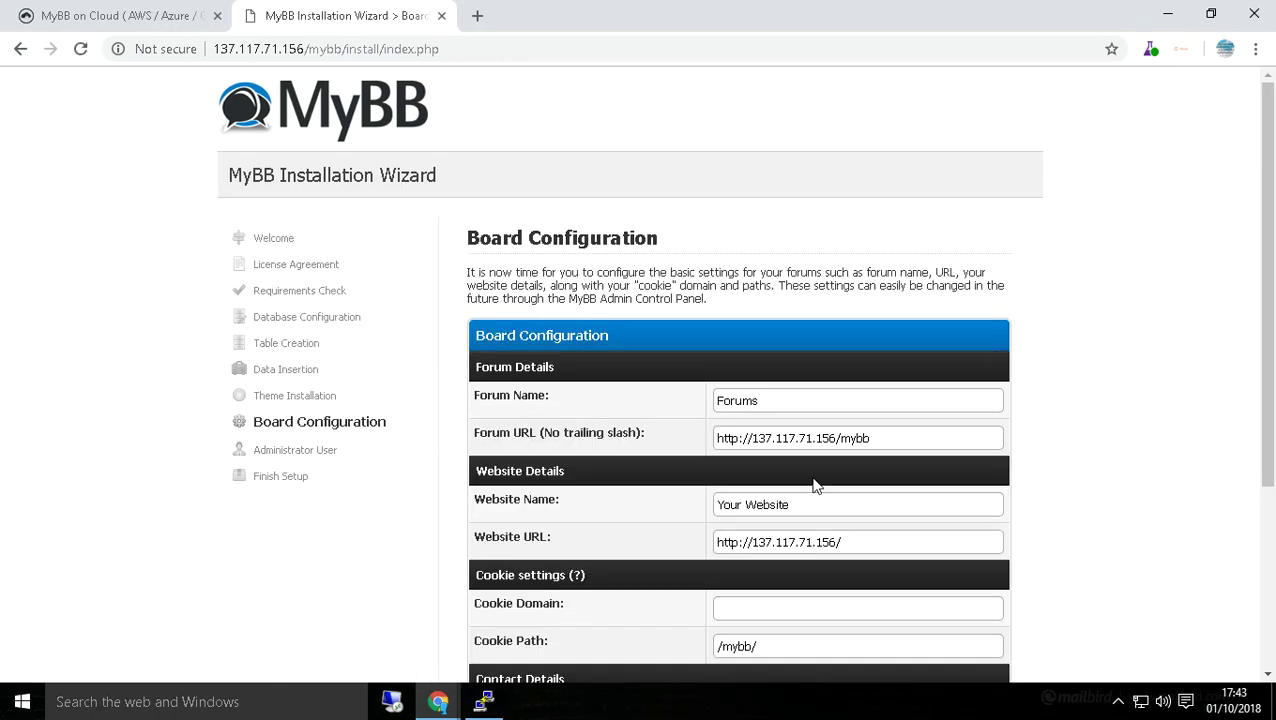
pyautogui.scroll(-2, 792, 526)
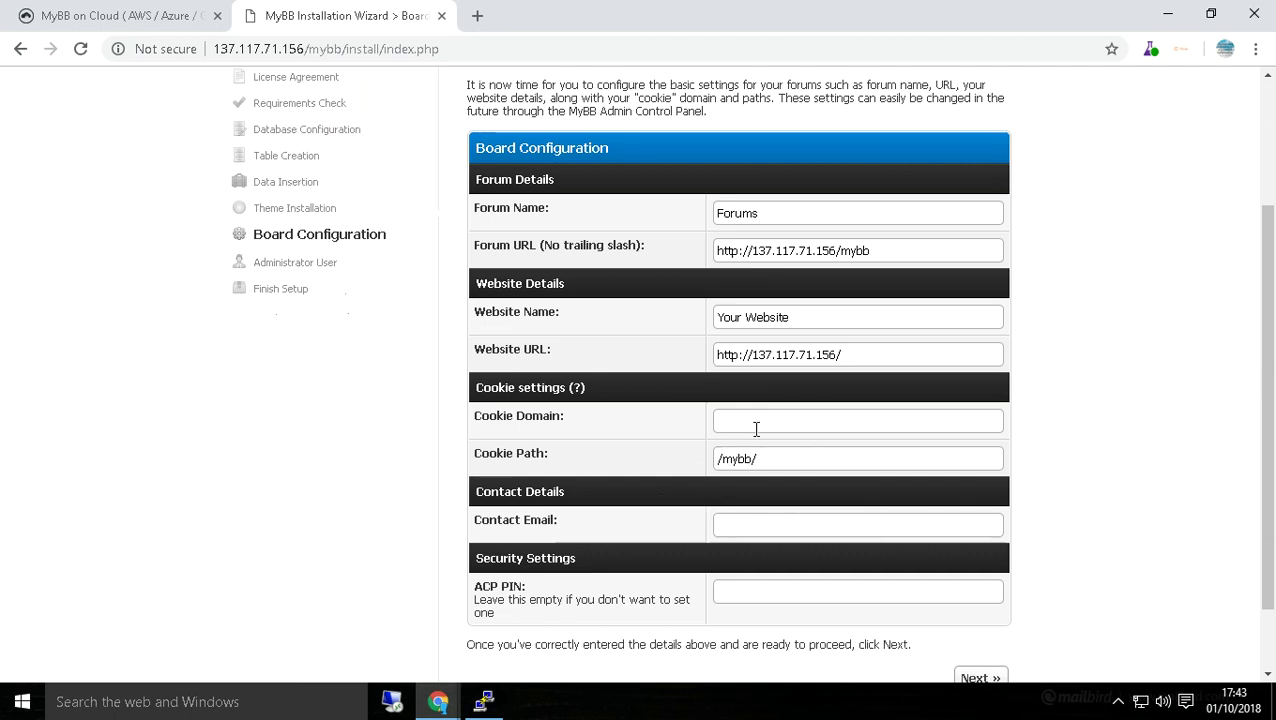
pyautogui.scroll(-2, 880, 521)
# Accept default board settings, then submit the admin account with password, confirmation and contact e-mail.
pyautogui.click(989, 596)
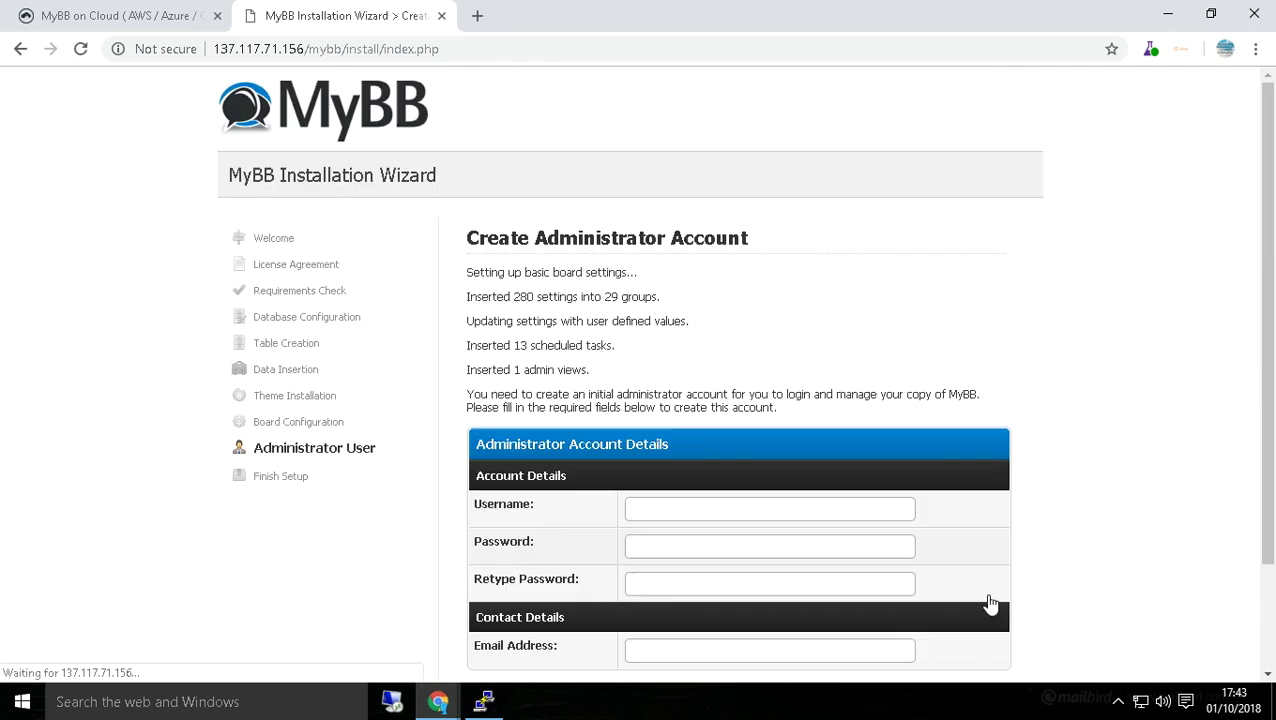
pyautogui.scroll(-2, 880, 556)
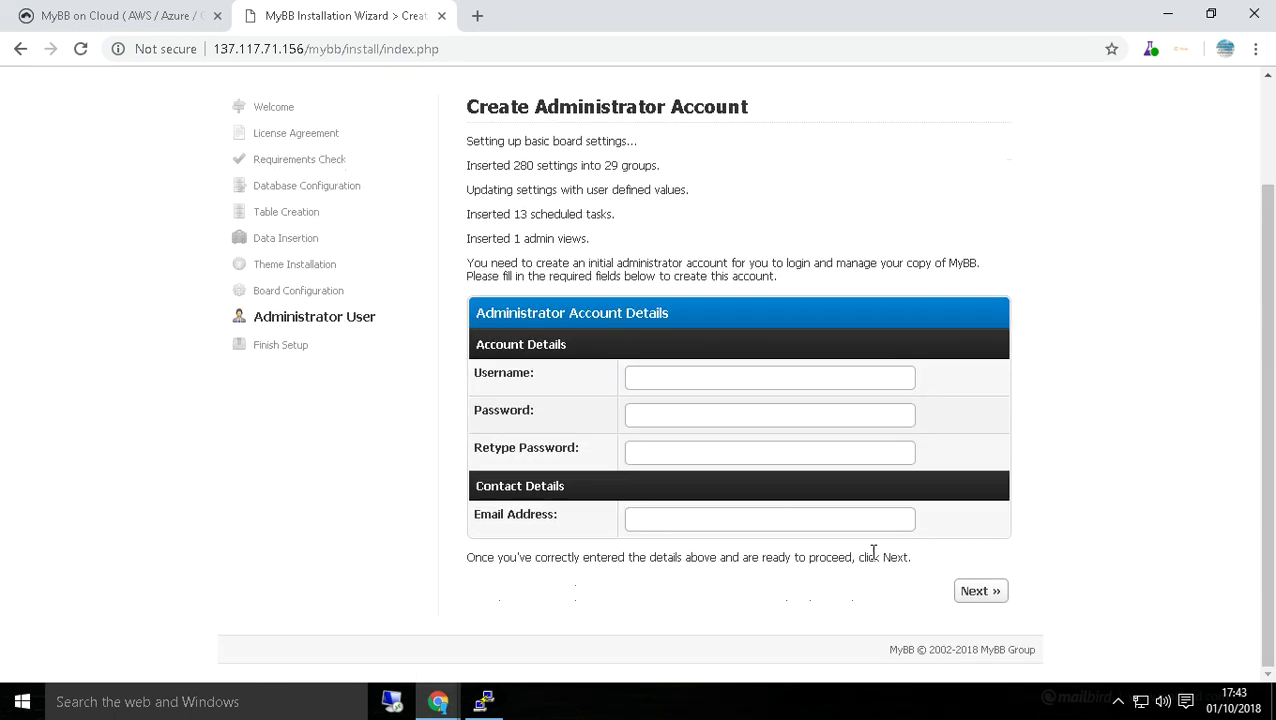
pyautogui.click(648, 377)
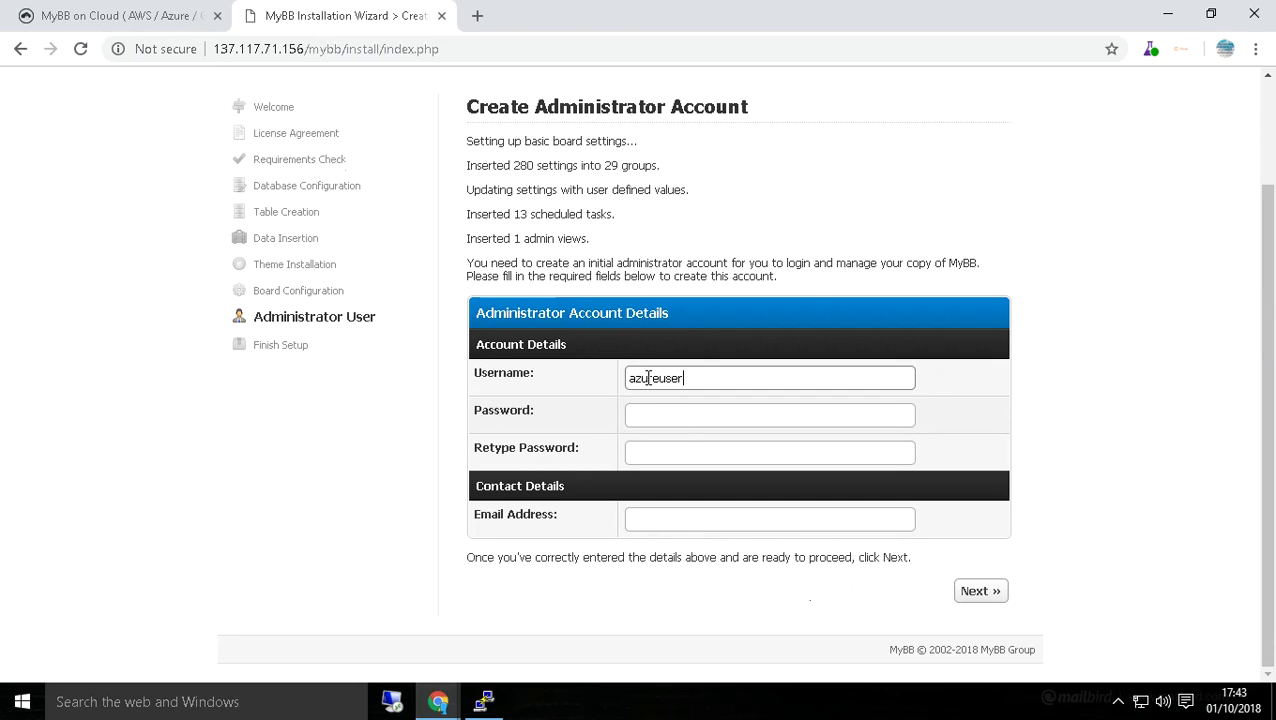
pyautogui.click(643, 417)
pyautogui.write('••')
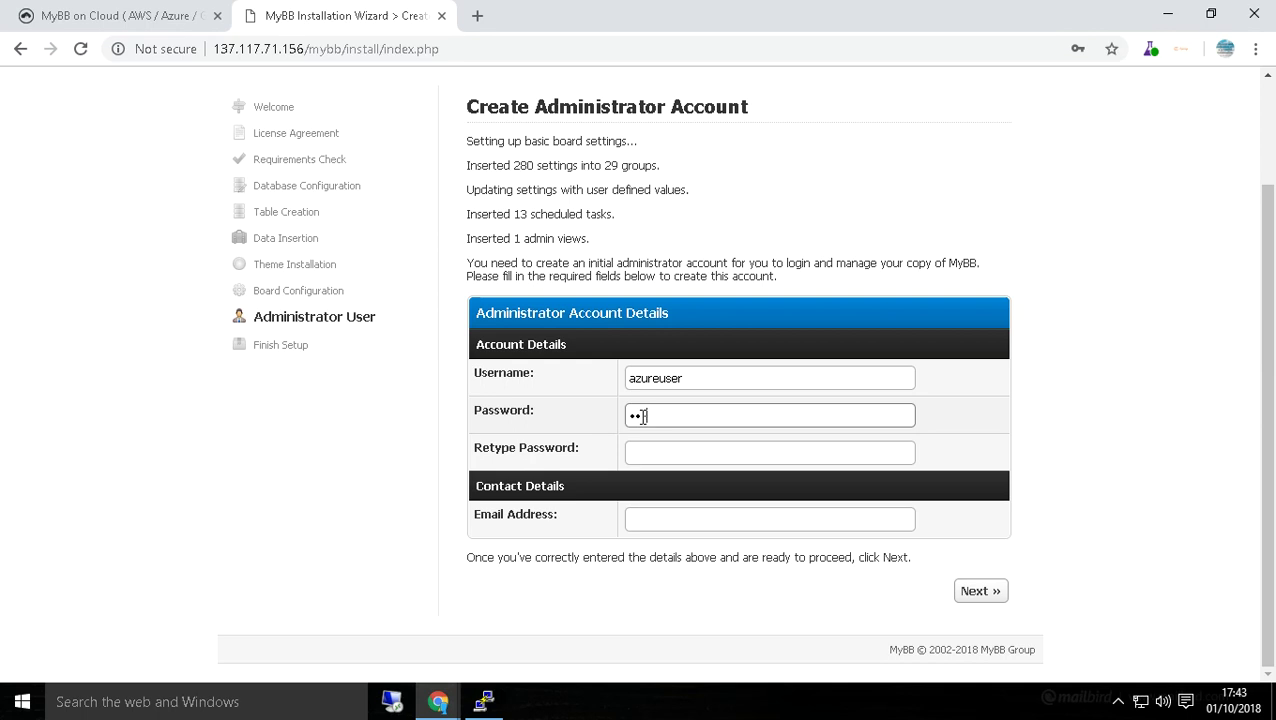
pyautogui.write('•')
pyautogui.click(655, 450)
pyautogui.write('••')
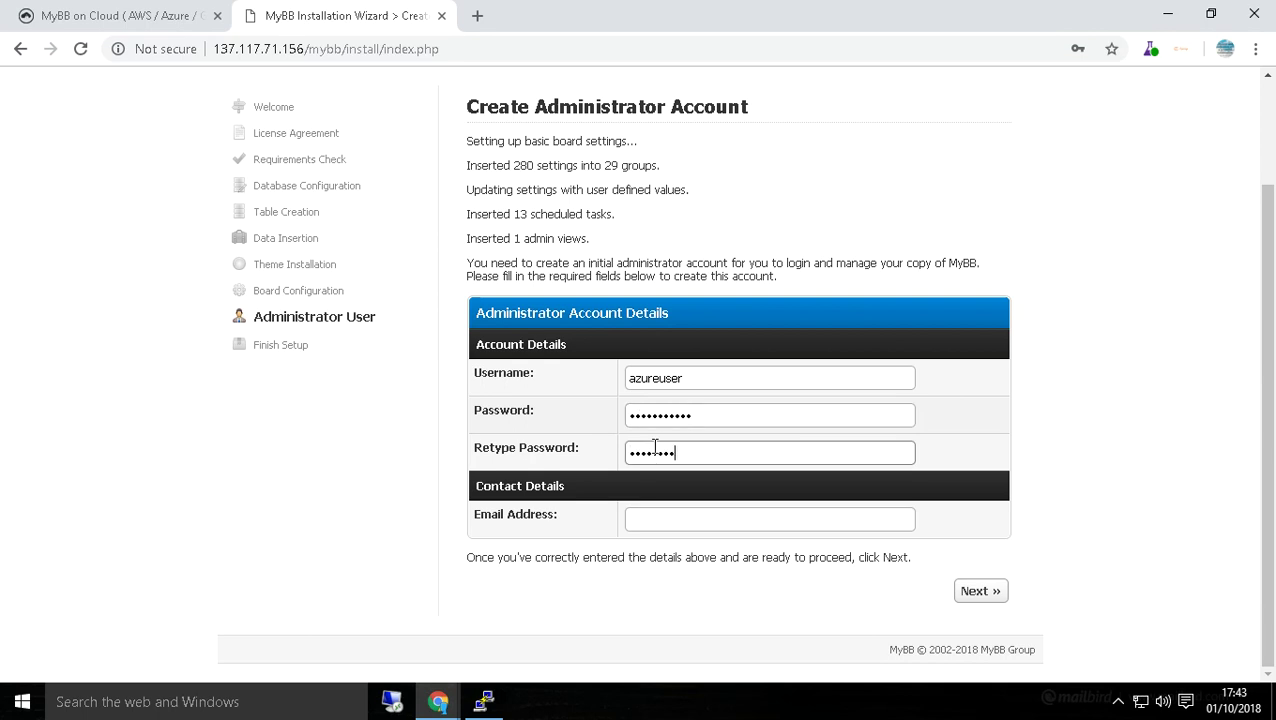
pyautogui.click(649, 520)
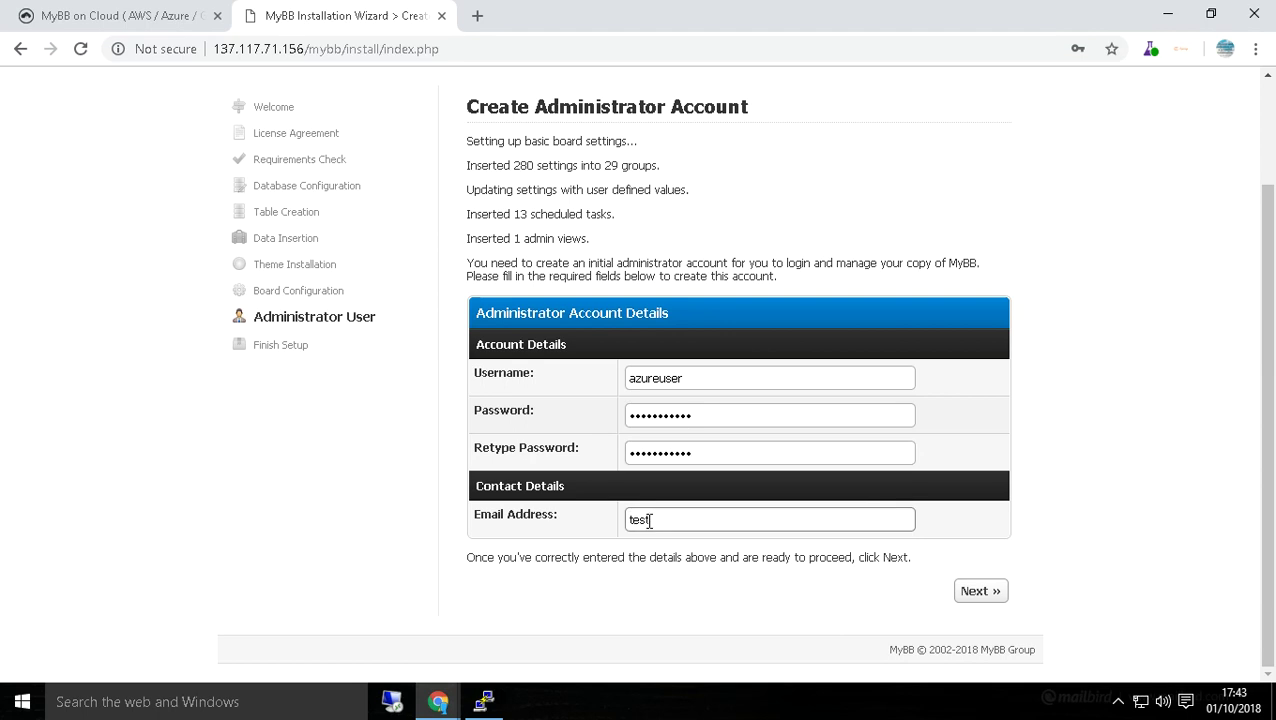
pyautogui.write('test@gmail.com')
pyautogui.click(984, 591)
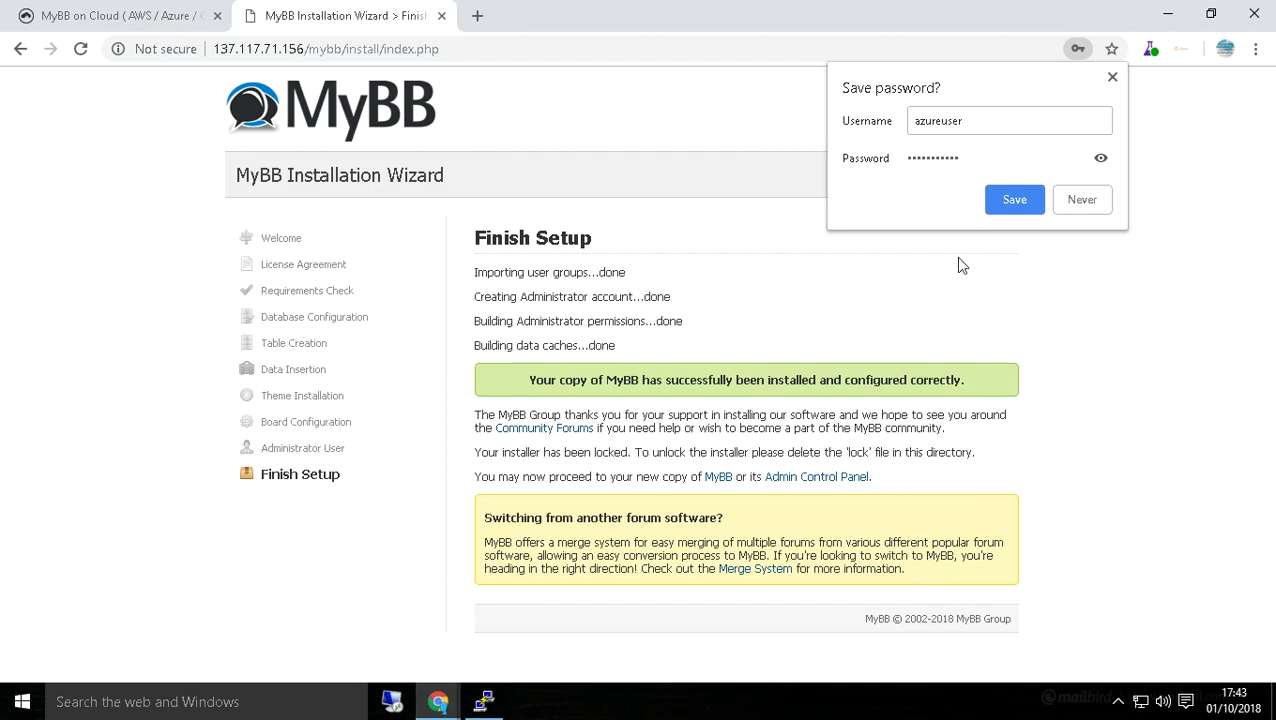
pyautogui.click(1123, 248)
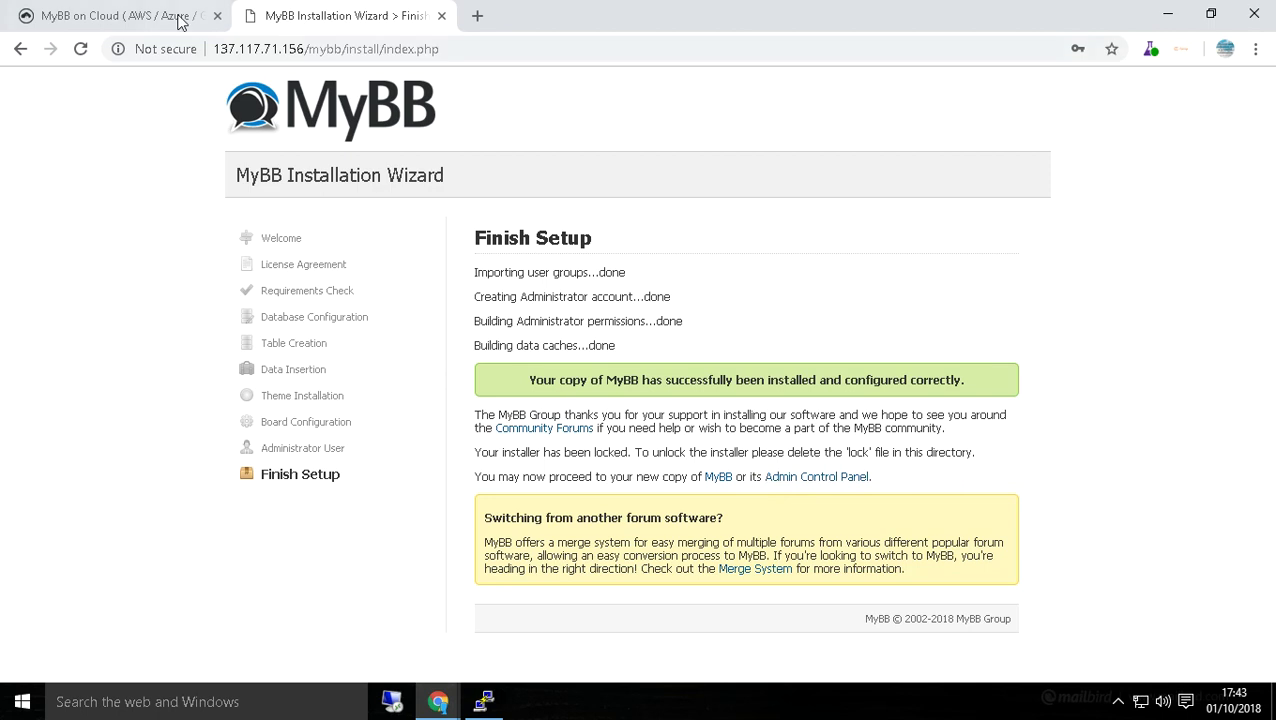
pyautogui.click(140, 15)
pyautogui.scroll(-15, 1272, 345)
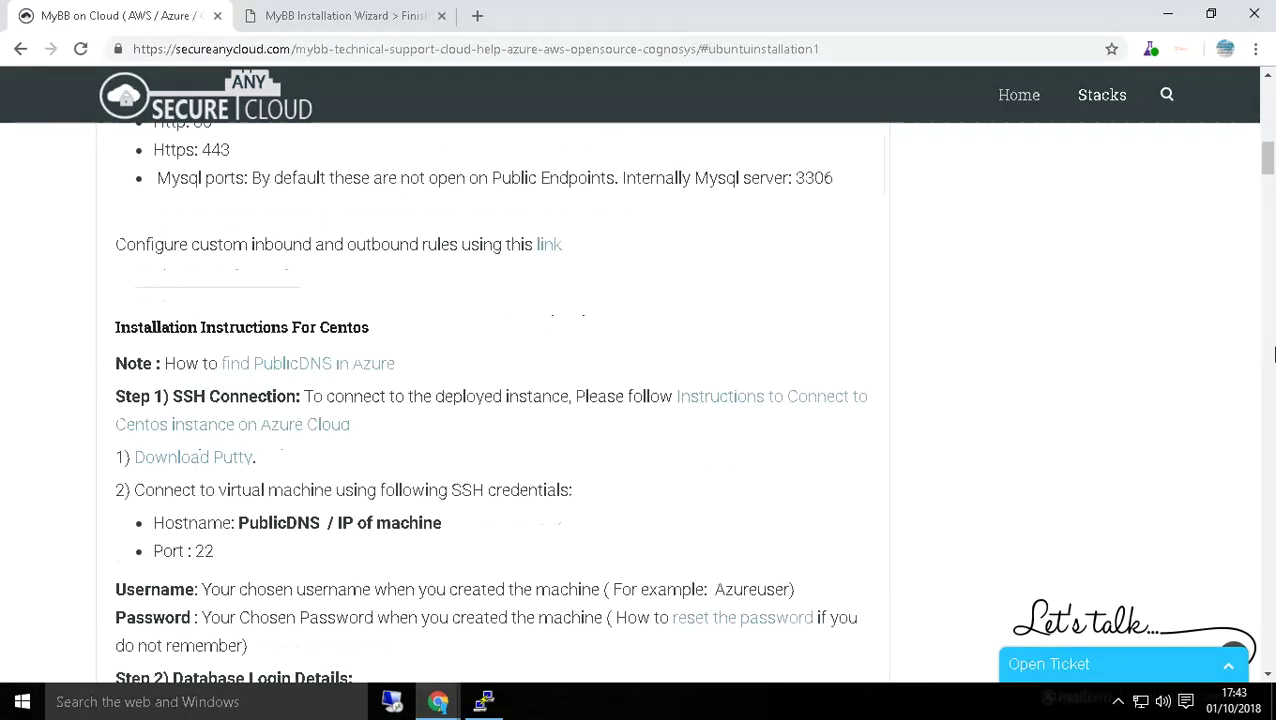
pyautogui.scroll(-15, 1272, 345)
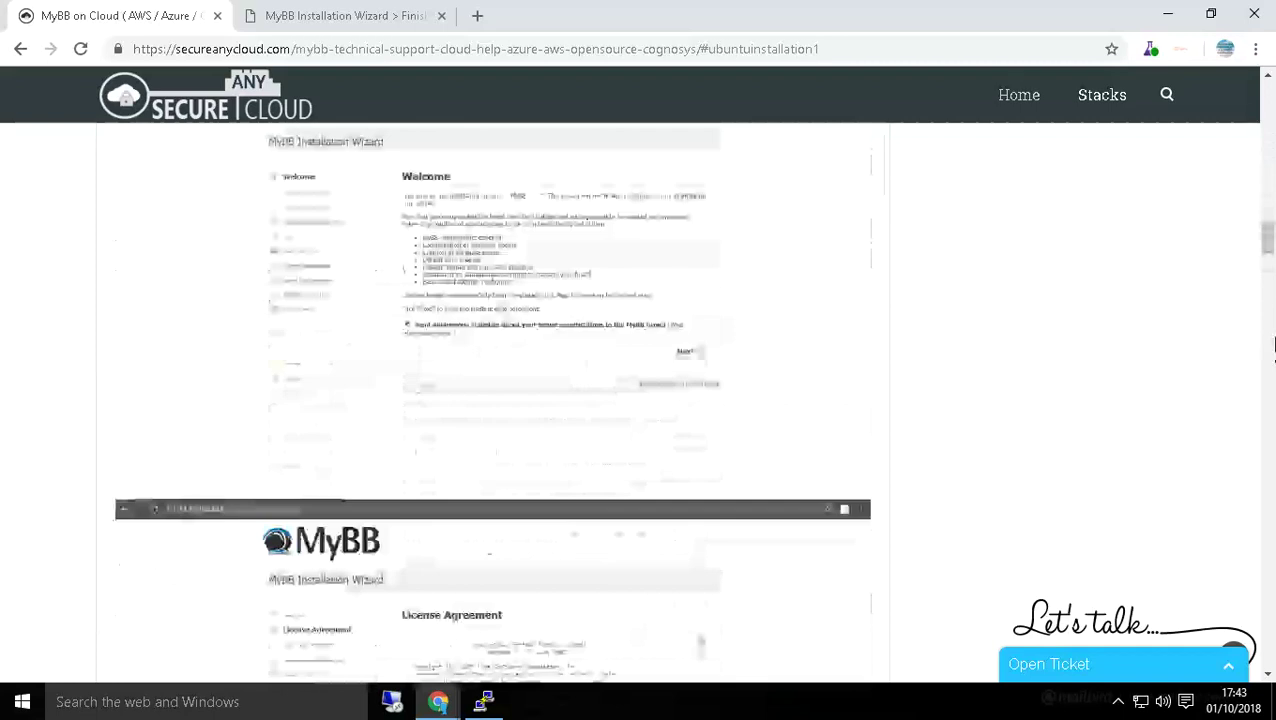
pyautogui.scroll(-15, 1272, 345)
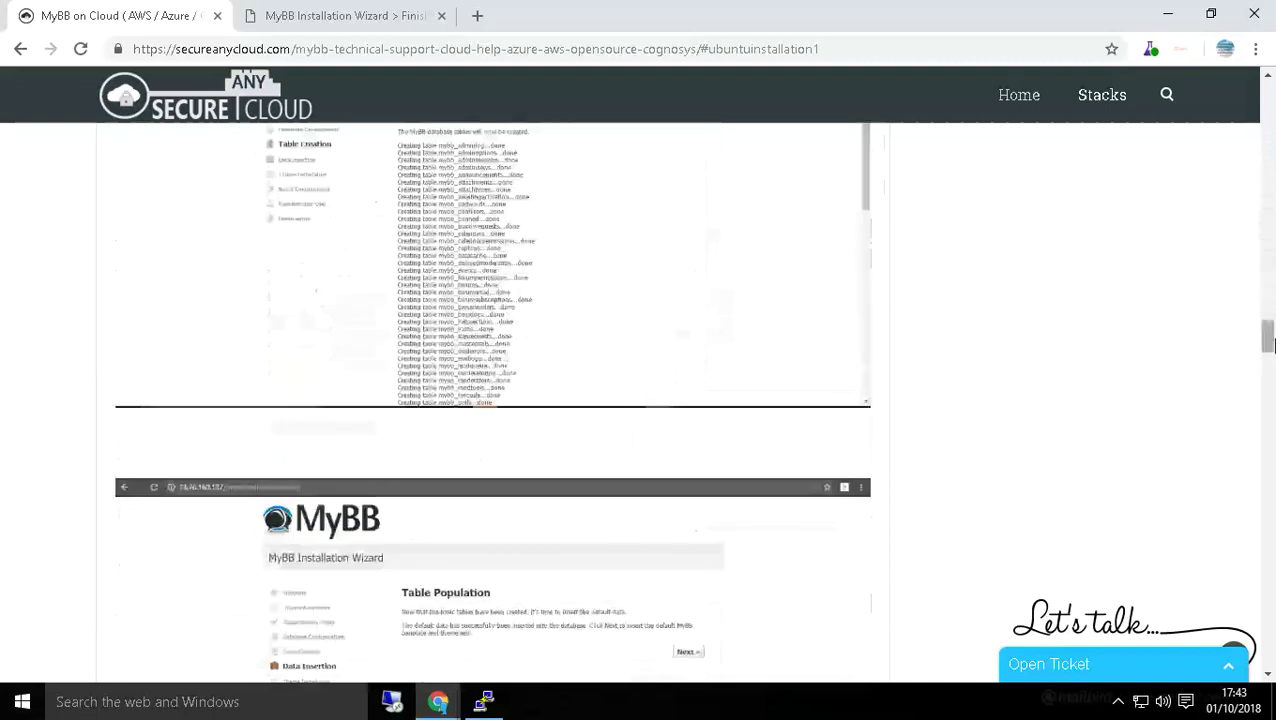
pyautogui.scroll(-10, 1272, 345)
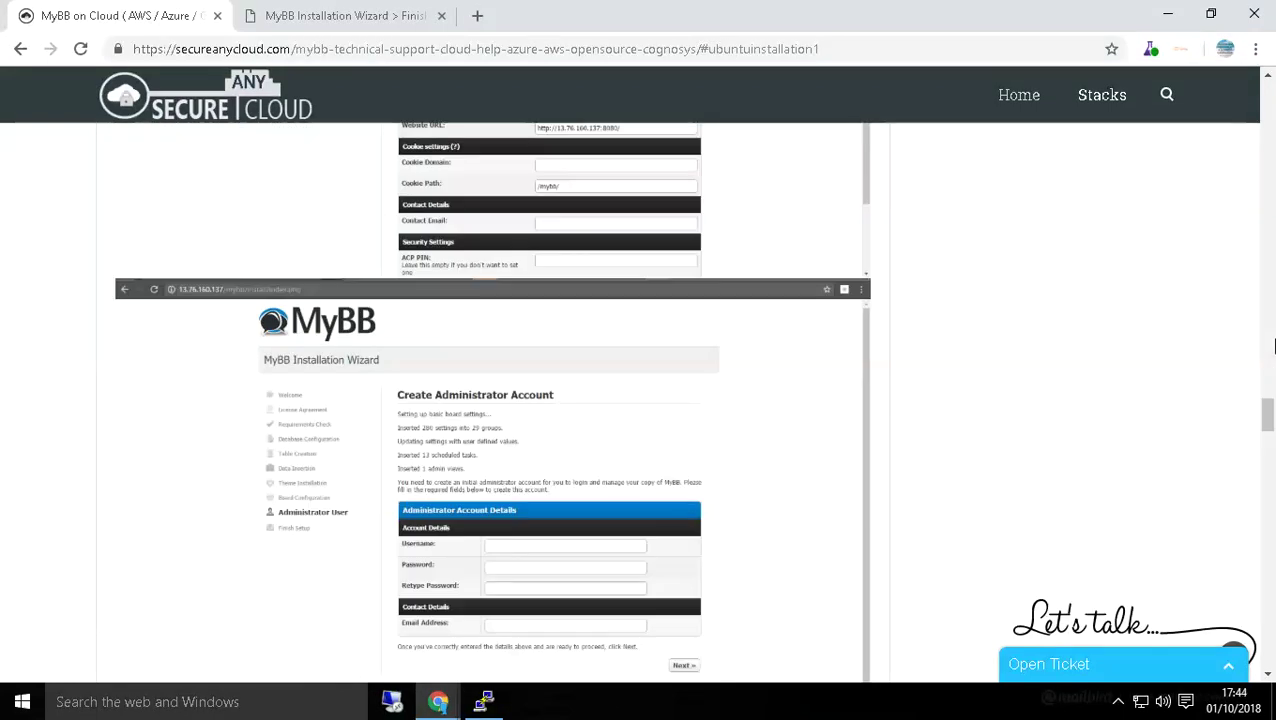
pyautogui.scroll(-15, 1272, 345)
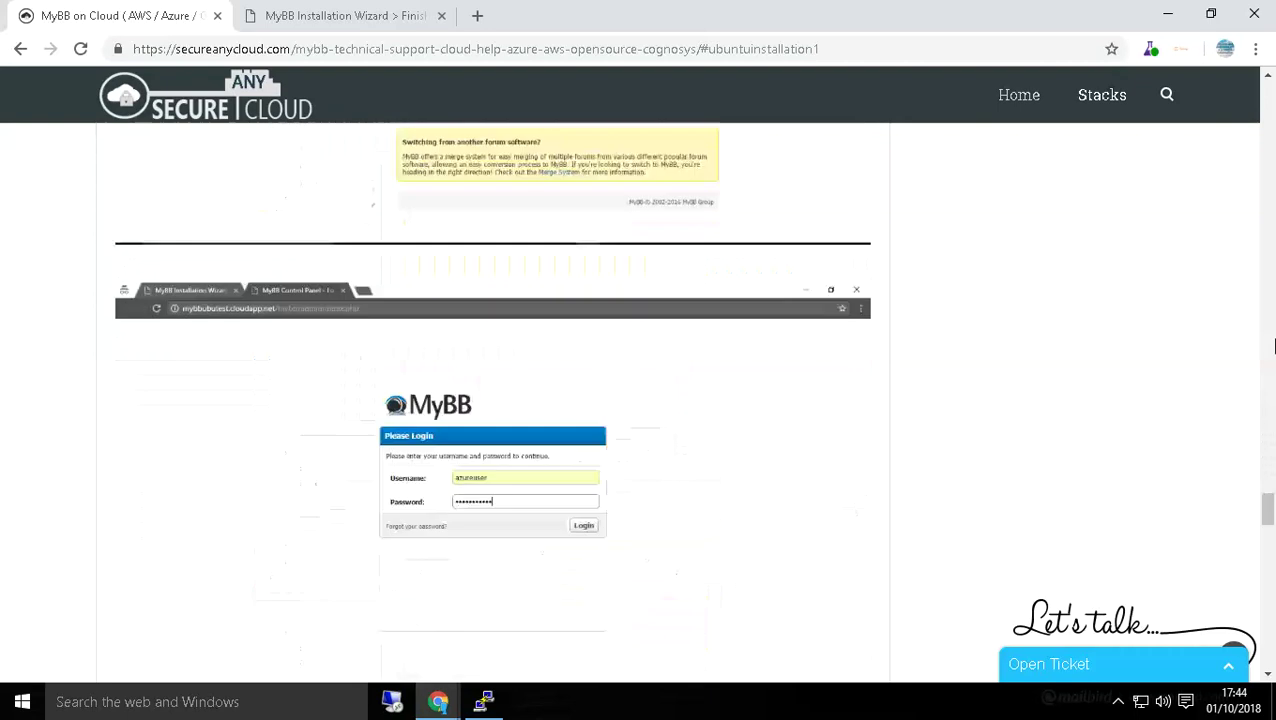
pyautogui.scroll(-4, 1272, 345)
pyautogui.scroll(9, 1272, 345)
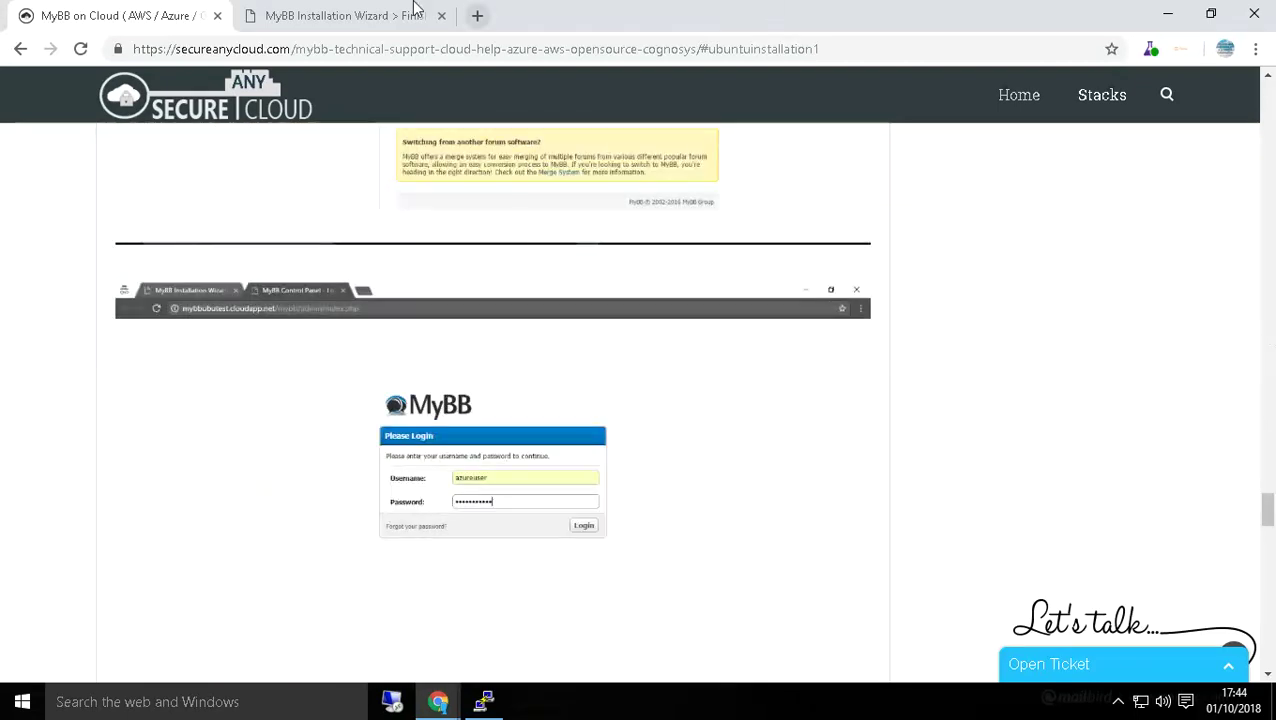
pyautogui.click(317, 15)
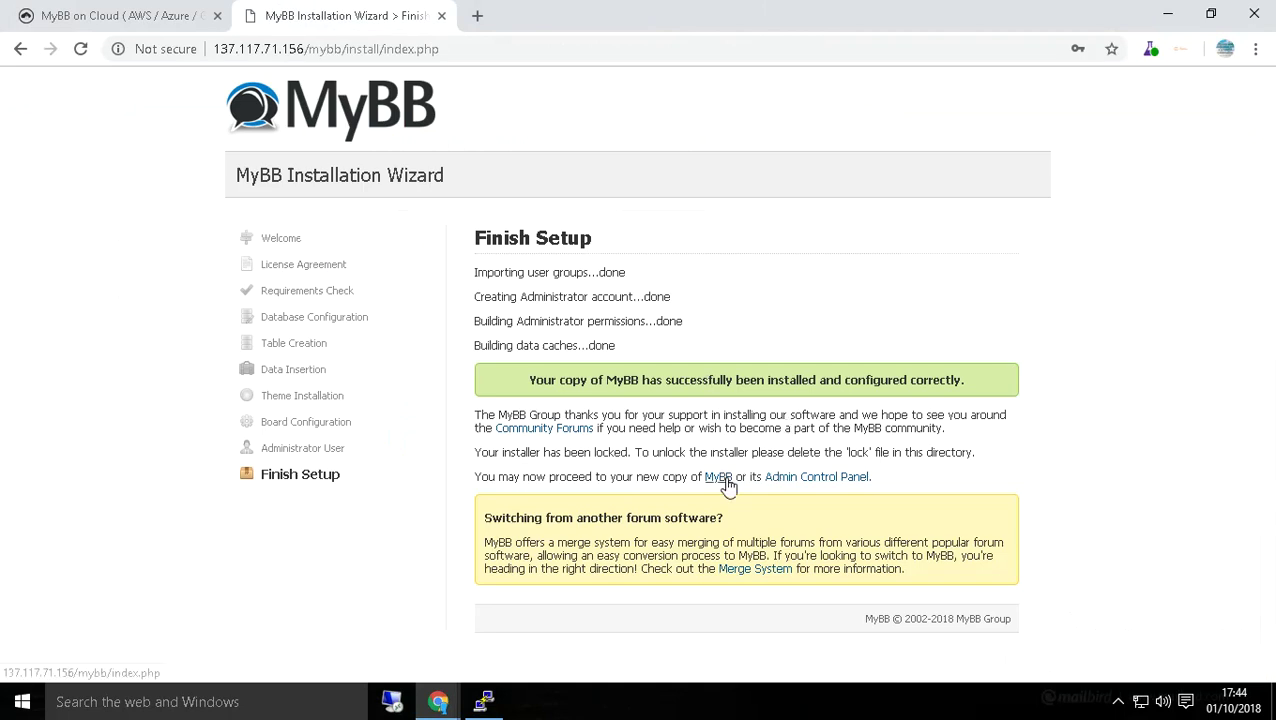
# Log in to the Admin Control Panel with the administrator username and password.
pyautogui.click(795, 478)
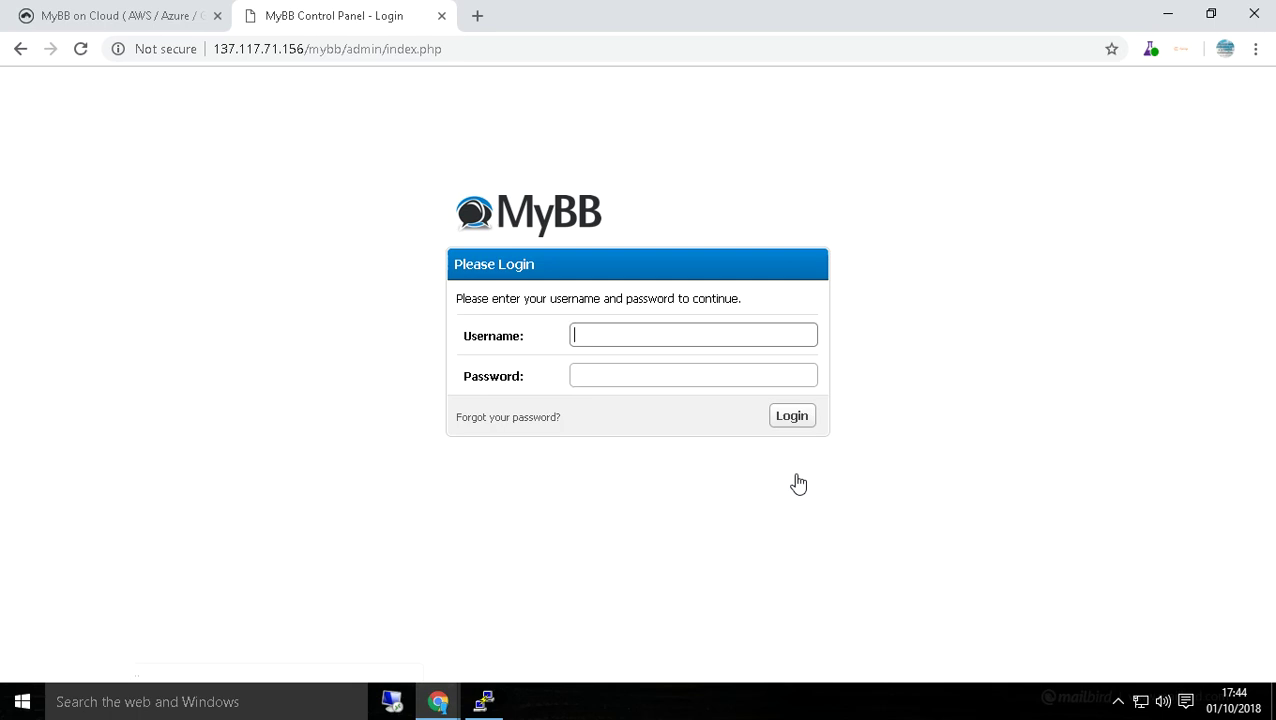
pyautogui.write('az')
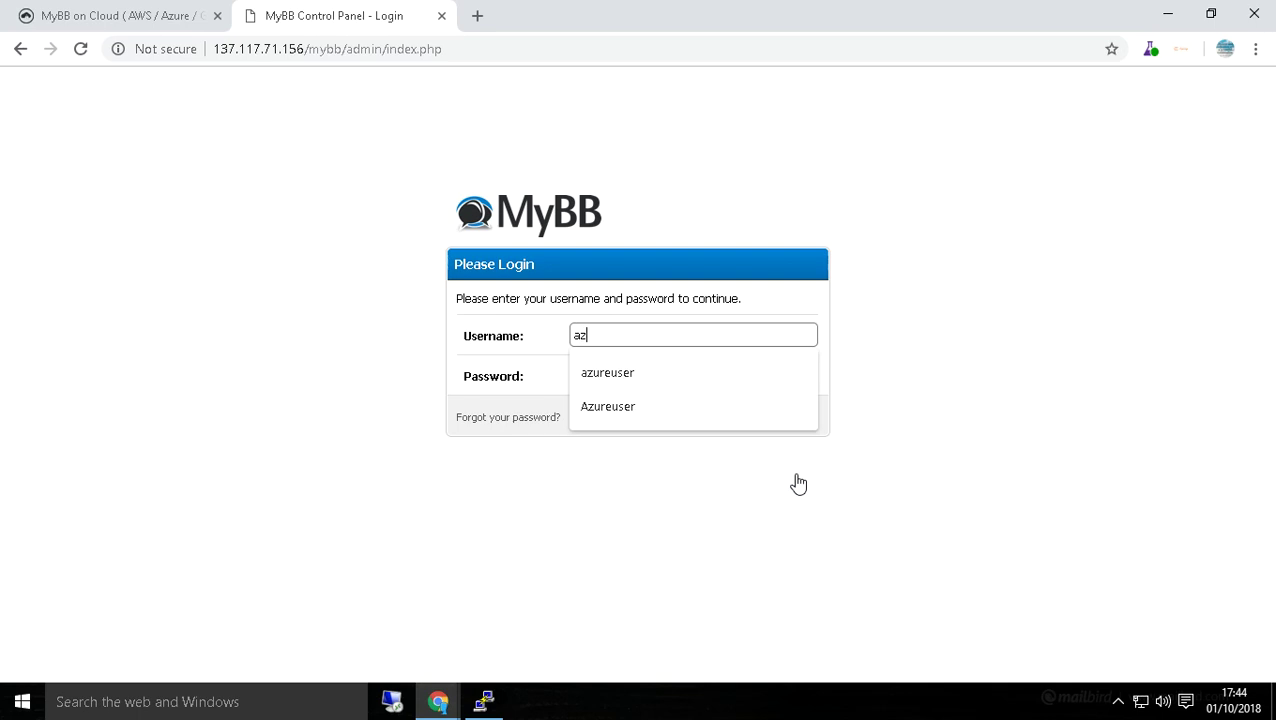
pyautogui.write('ureuser')
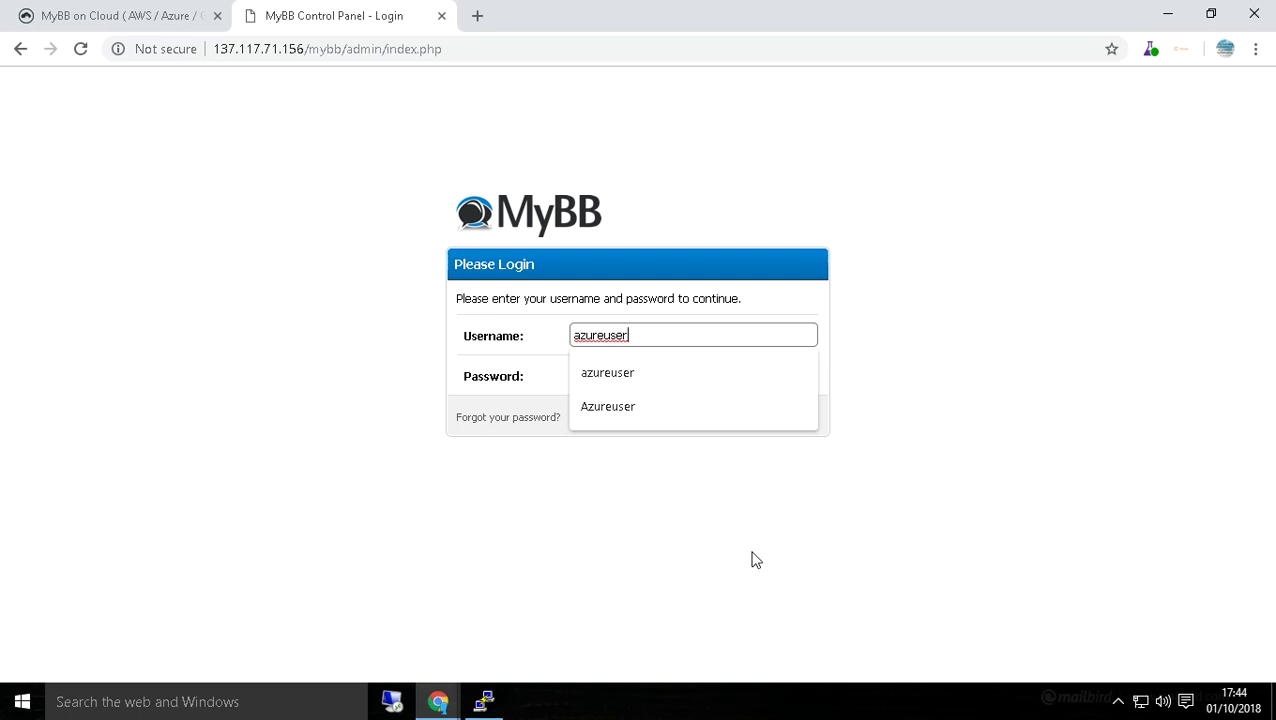
pyautogui.click(735, 544)
pyautogui.click(651, 375)
pyautogui.write('••••••')
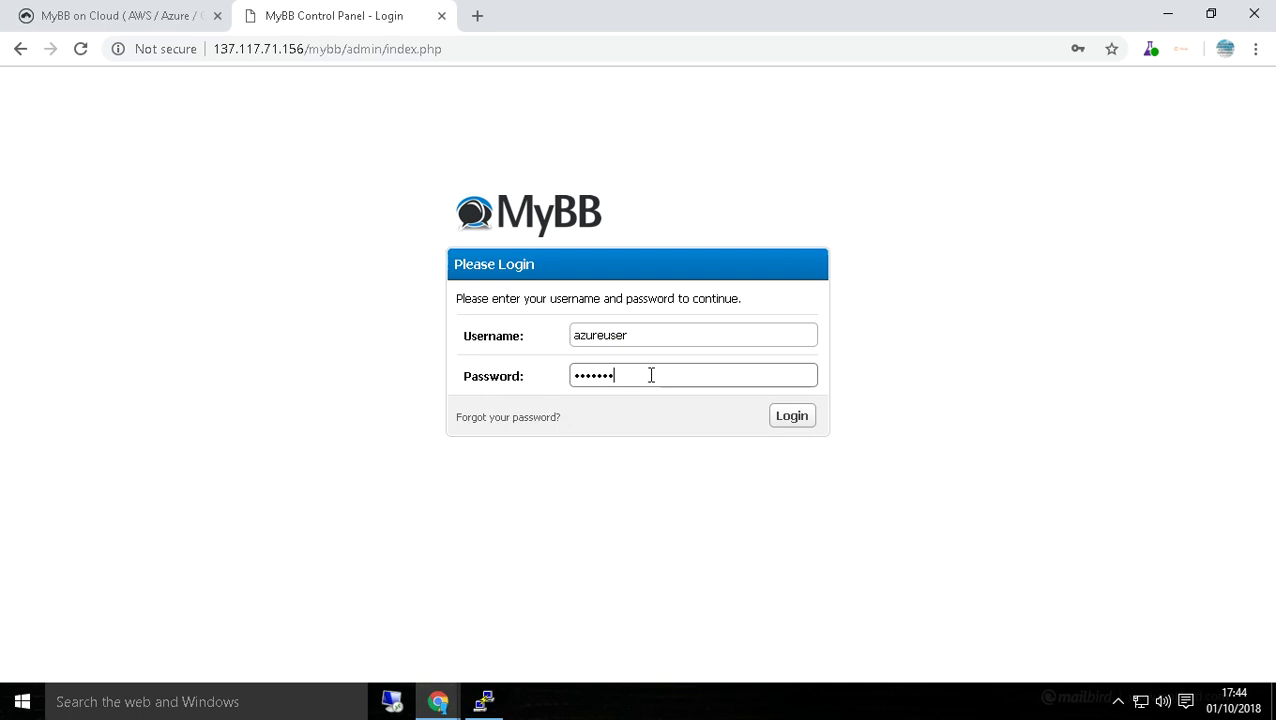
pyautogui.write('•••••')
pyautogui.press('Return')
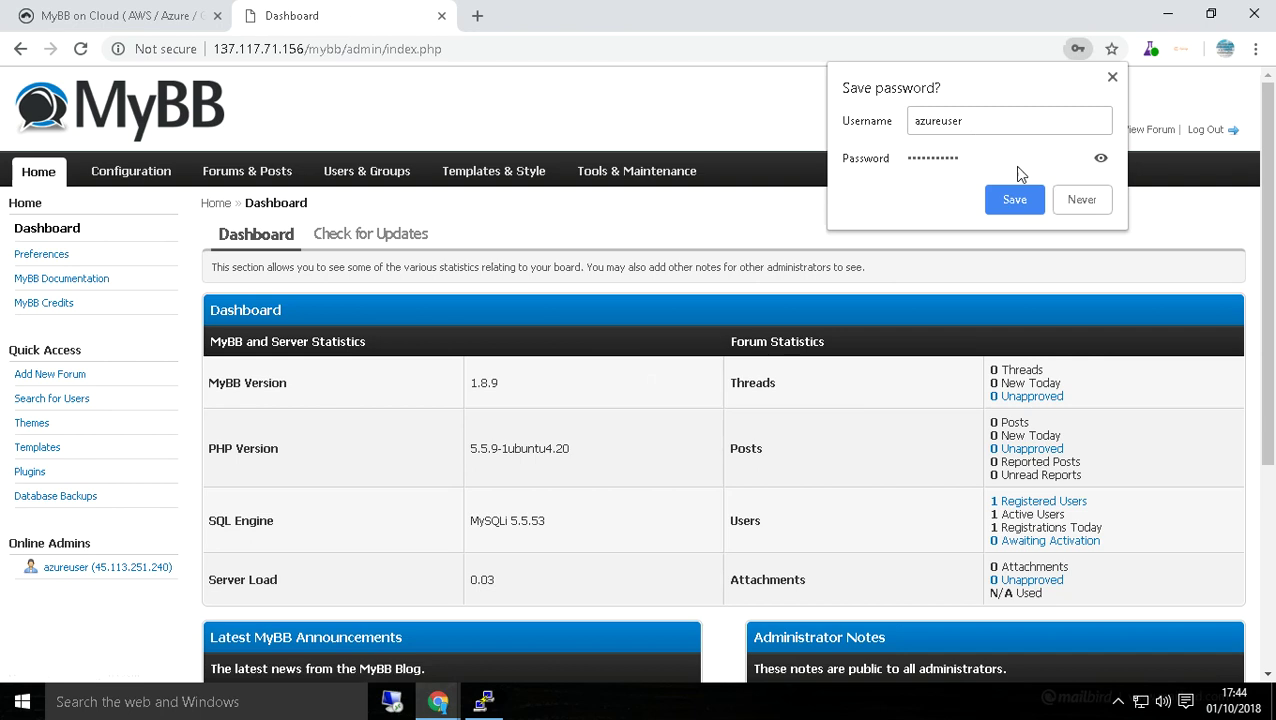
# Dismiss the save-password bubble, open the admin Preferences page, then follow the MyBB documentation link.
pyautogui.click(755, 114)
pyautogui.scroll(-4, 501, 501)
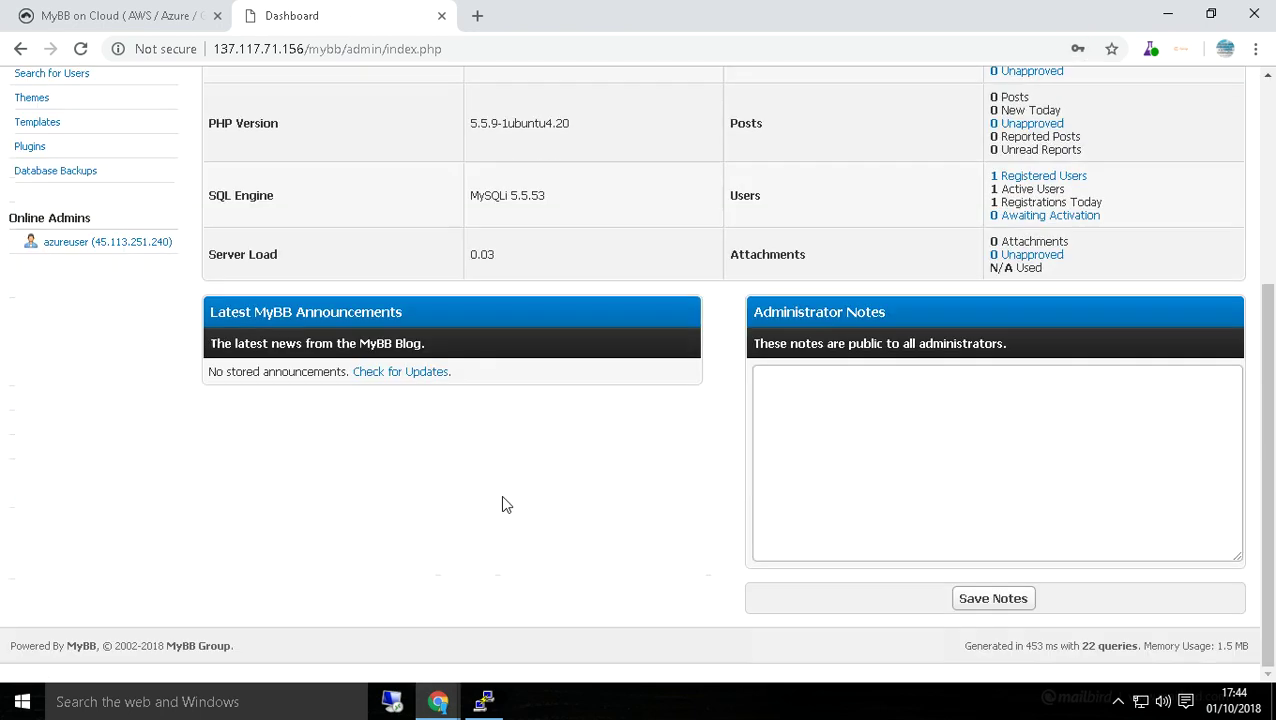
pyautogui.scroll(4, 501, 504)
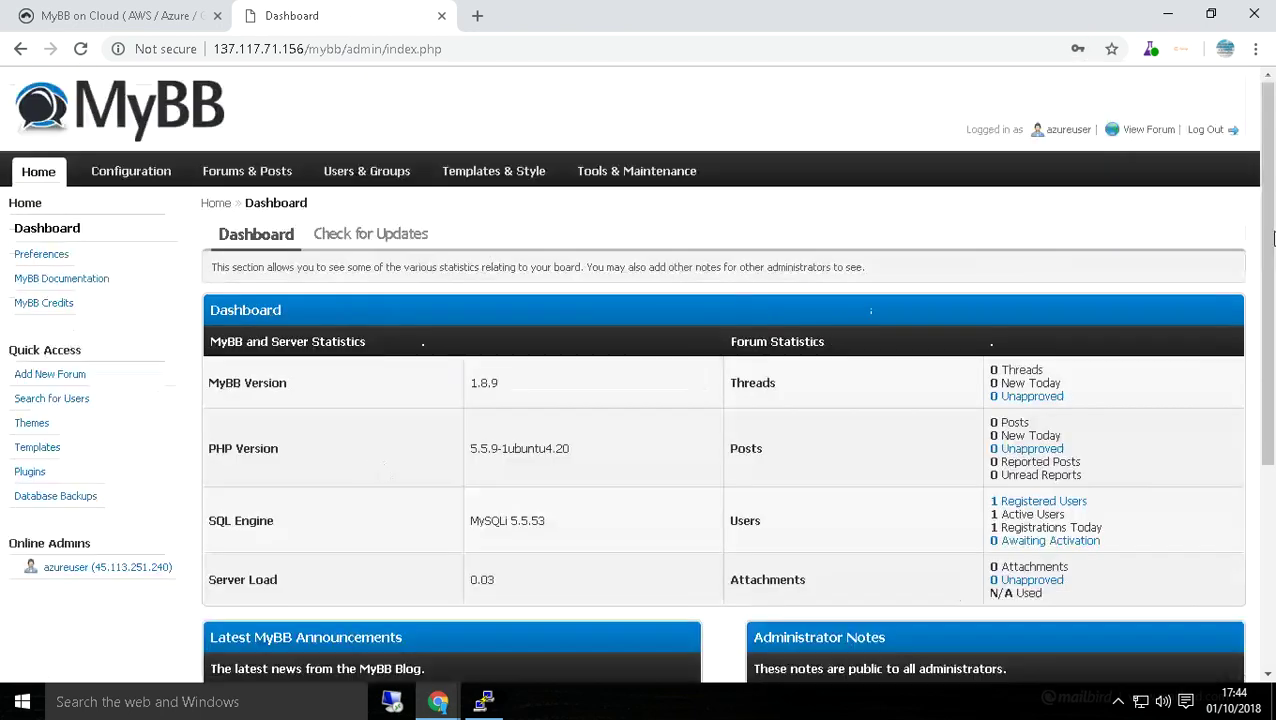
pyautogui.click(26, 256)
pyautogui.click(40, 284)
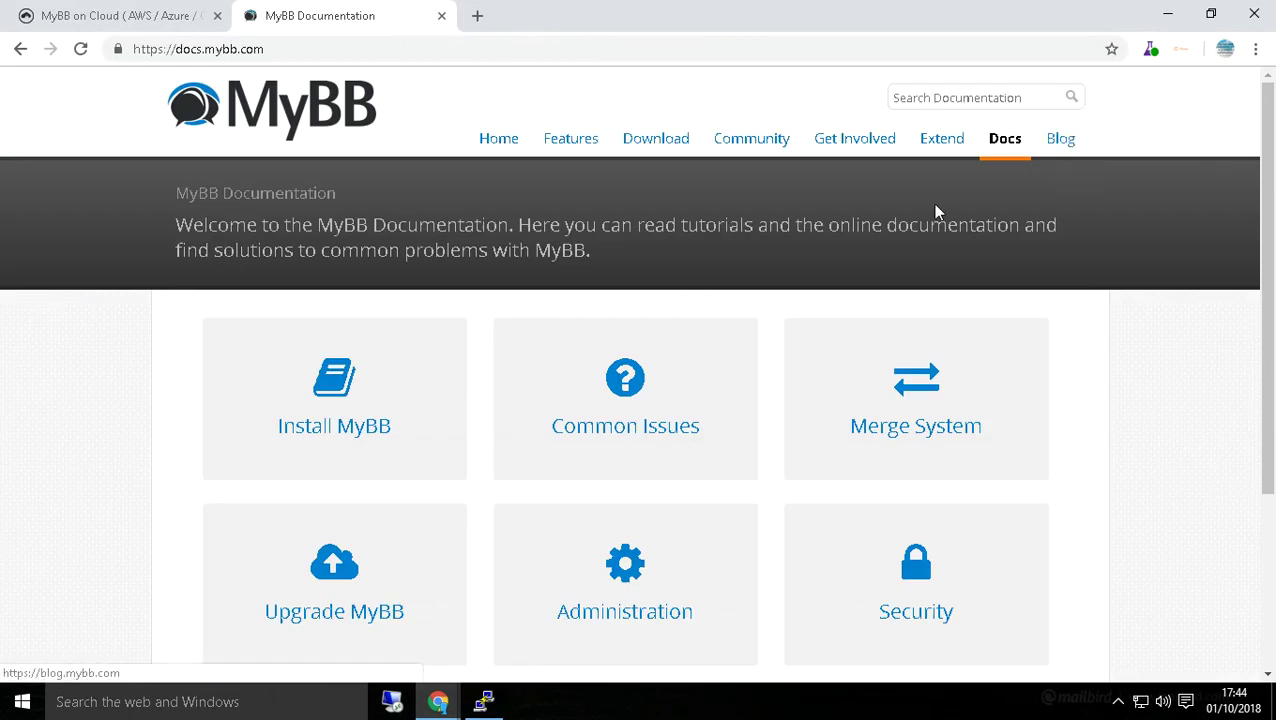
# Look over the mybb.com home page, then return to the MyBB Documentation welcome page.
pyautogui.scroll(-5, 430, 300)
pyautogui.scroll(5, 520, 348)
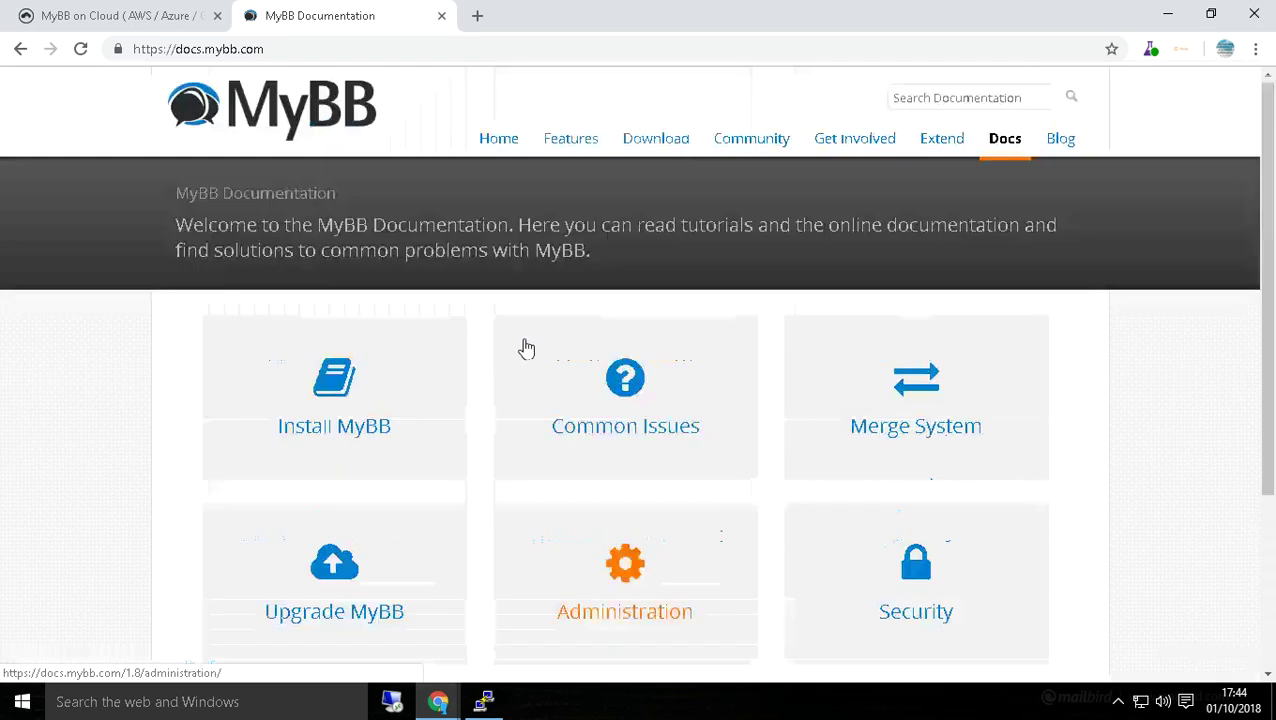
pyautogui.click(505, 140)
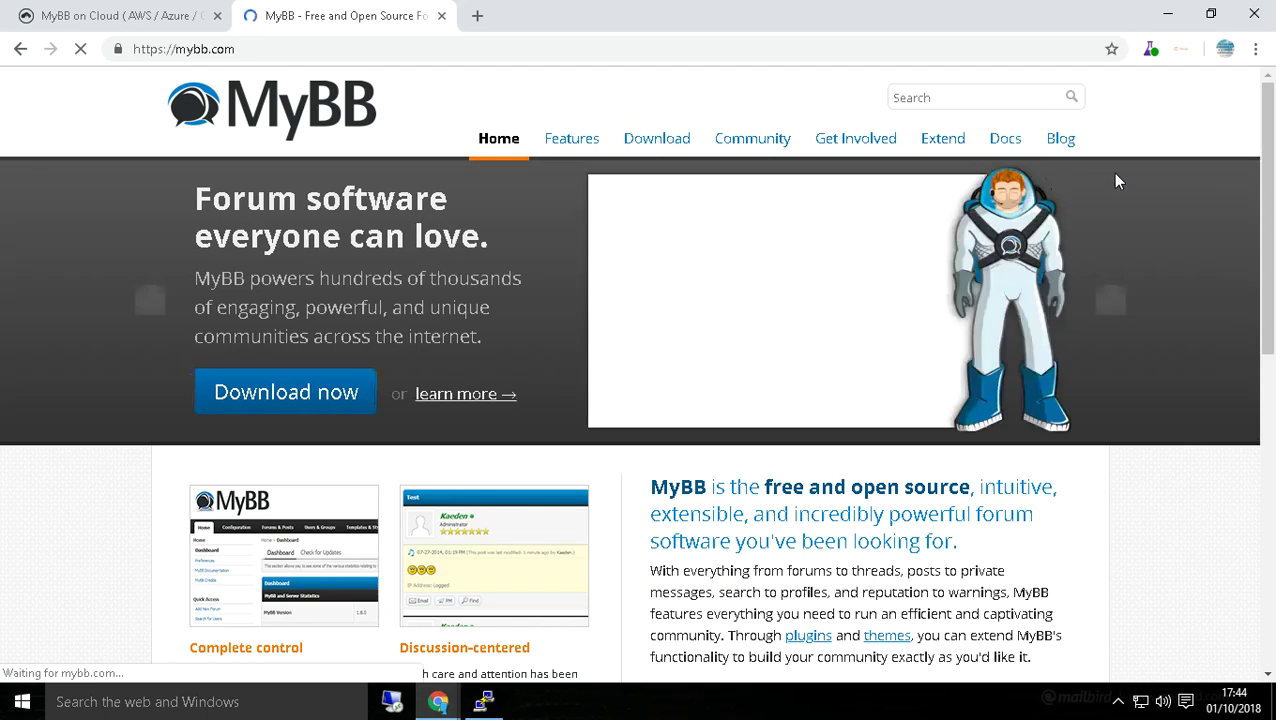
pyautogui.scroll(-4, 1273, 190)
pyautogui.scroll(-3, 1273, 190)
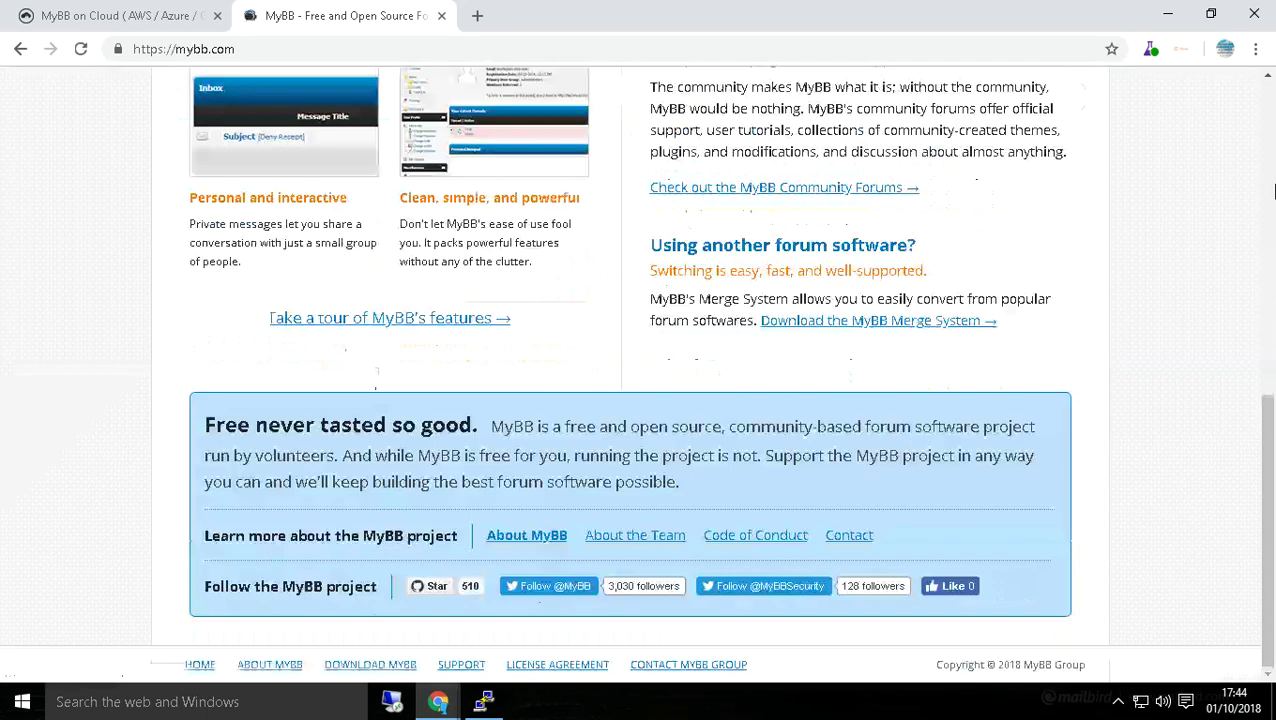
pyautogui.scroll(7, 1273, 190)
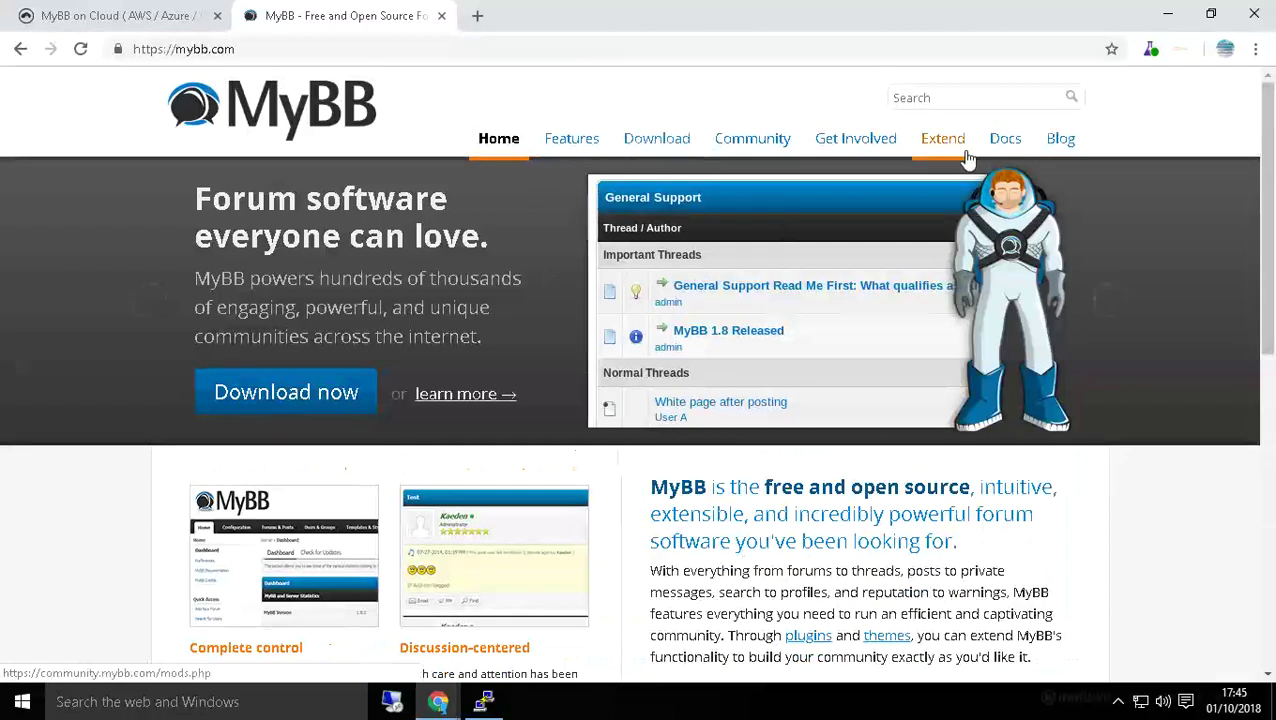
pyautogui.click(19, 58)
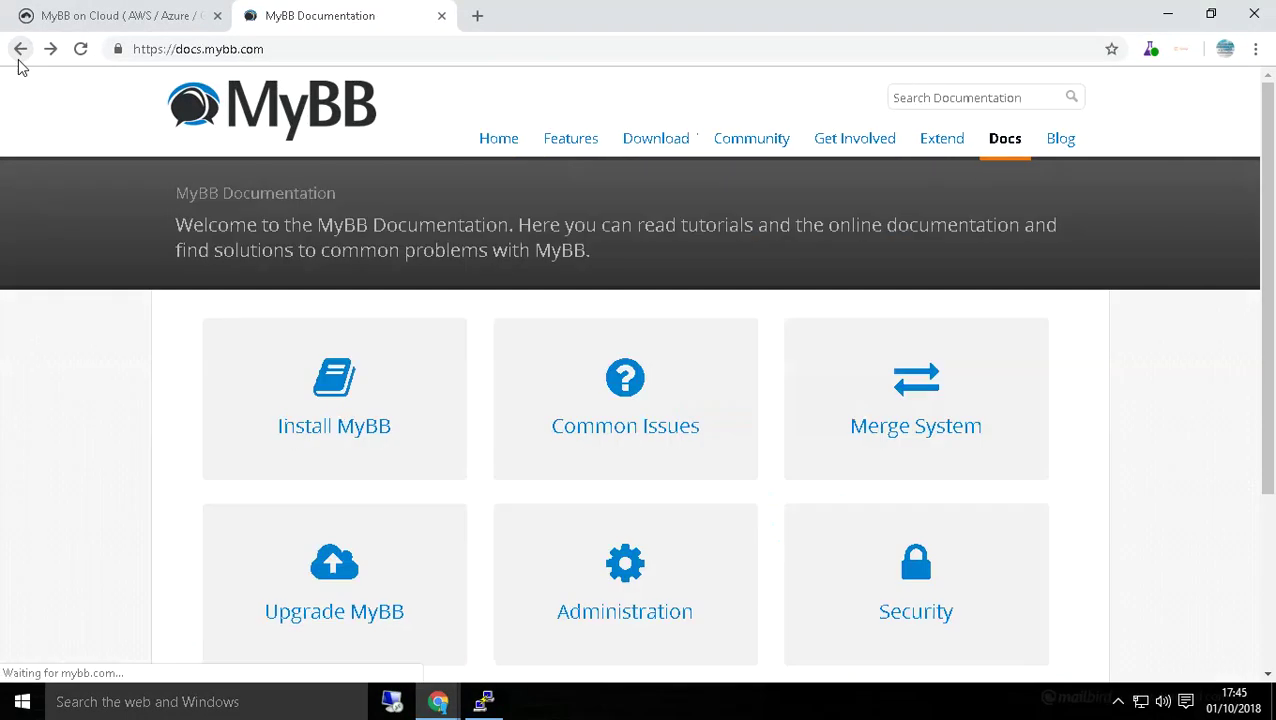
# Return to the admin Preferences page and log out of the MyBB Admin Control Panel.
pyautogui.click(19, 58)
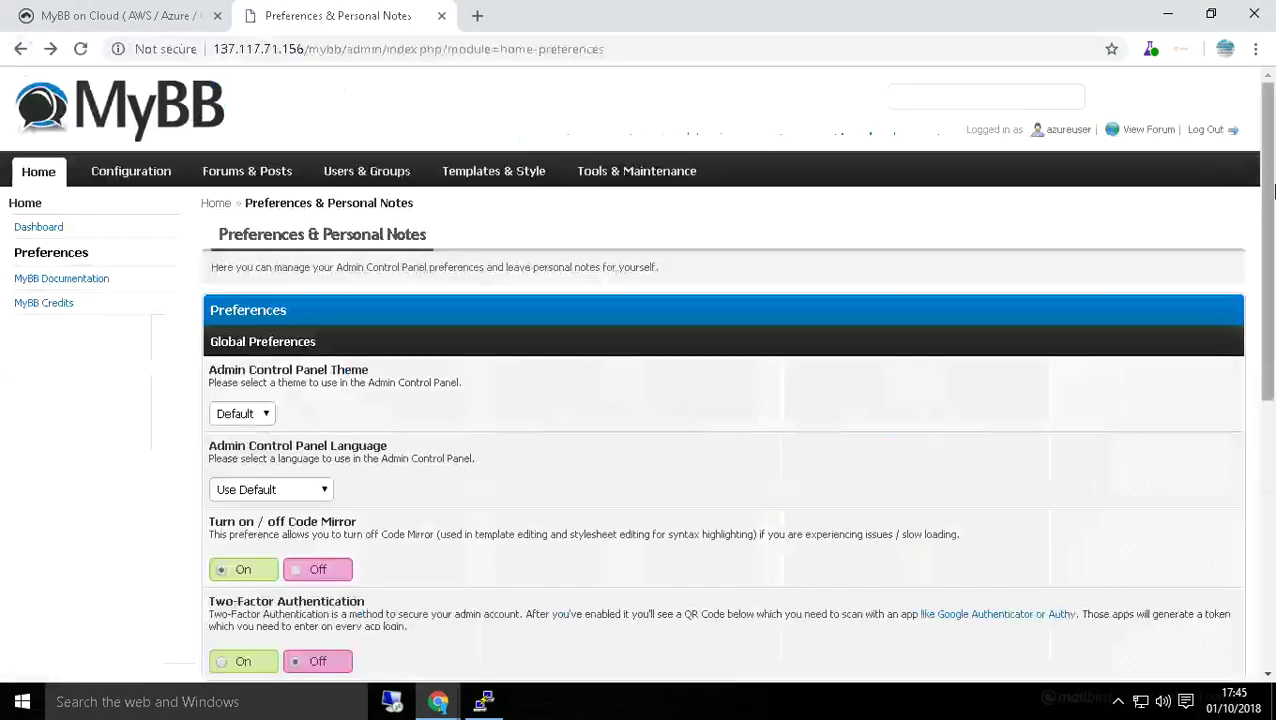
pyautogui.click(1214, 132)
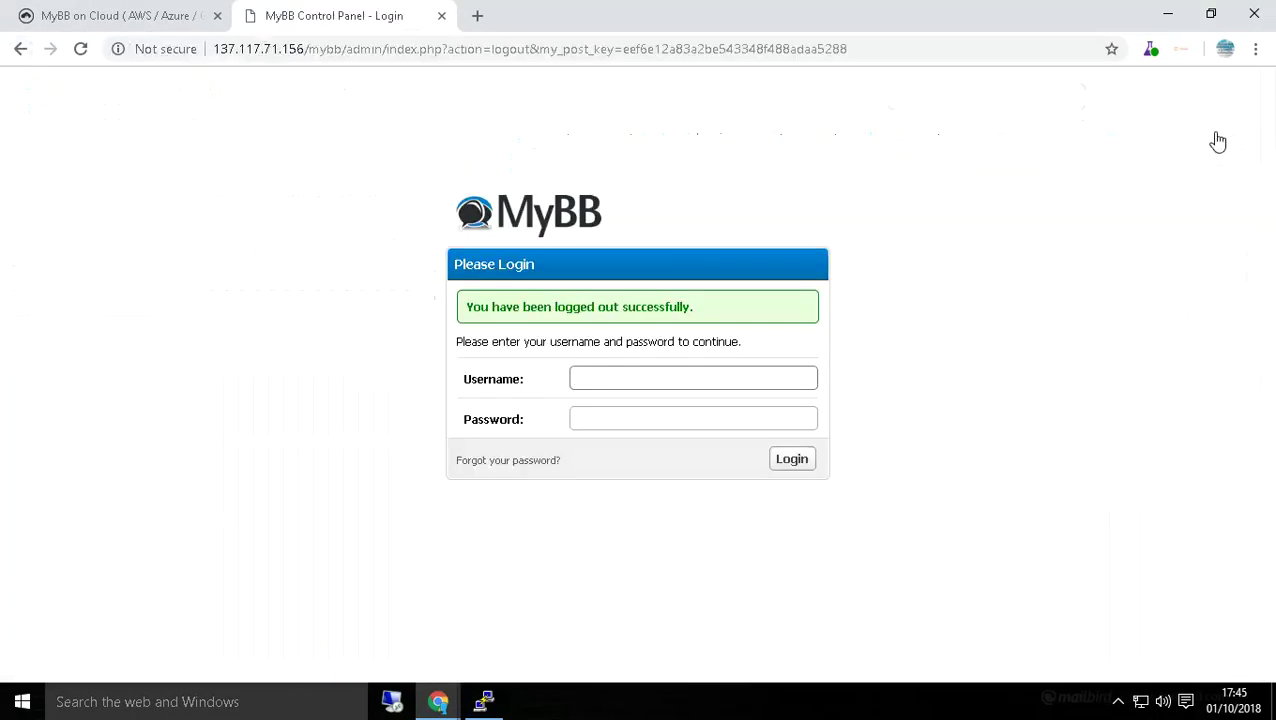